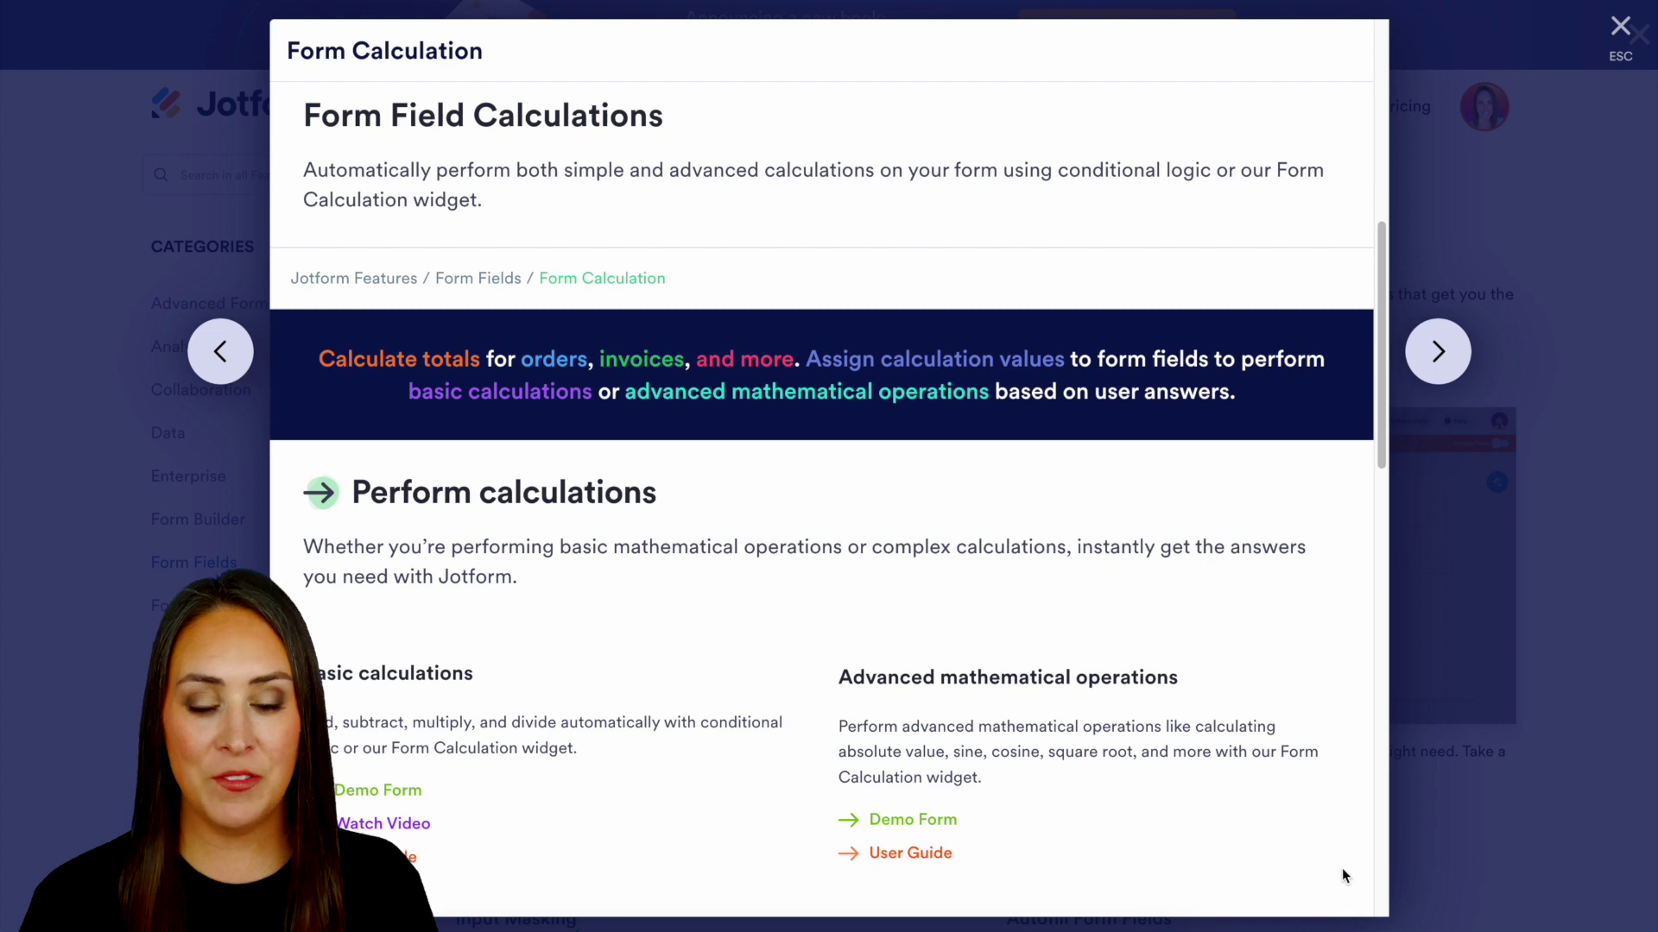
# - Scroll through the Form Calculation feature overview
pyautogui.scroll(-5, 1342, 867)
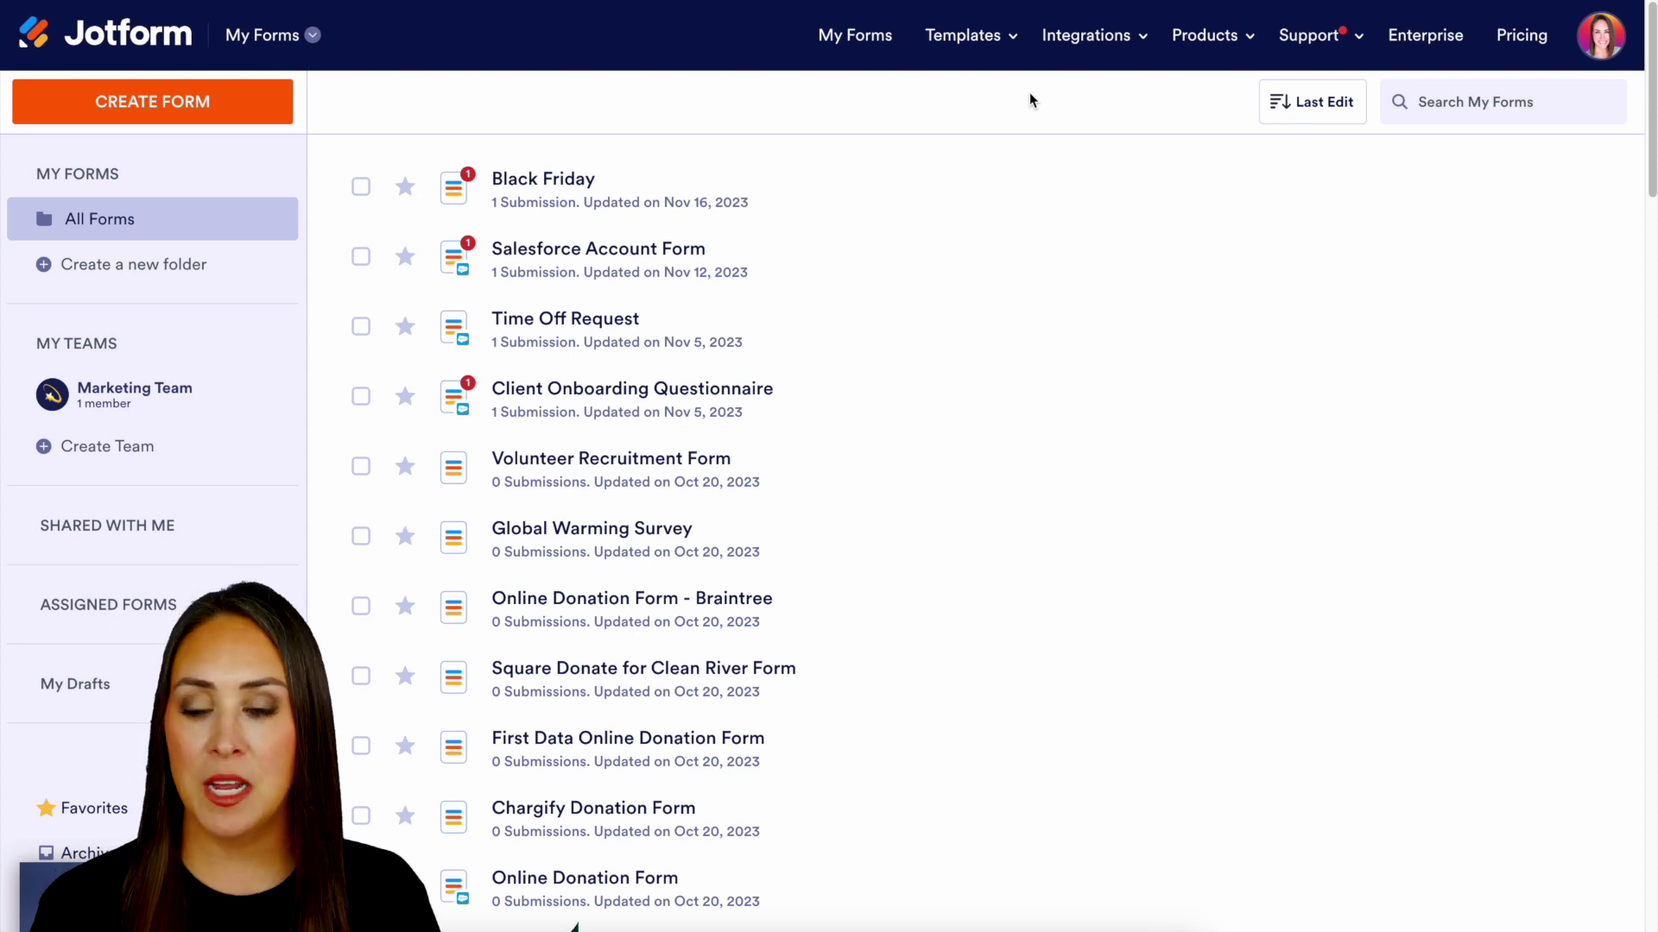
# - Create a new form from scratch using the one-page Classic Form layout
pyautogui.click(167, 101)
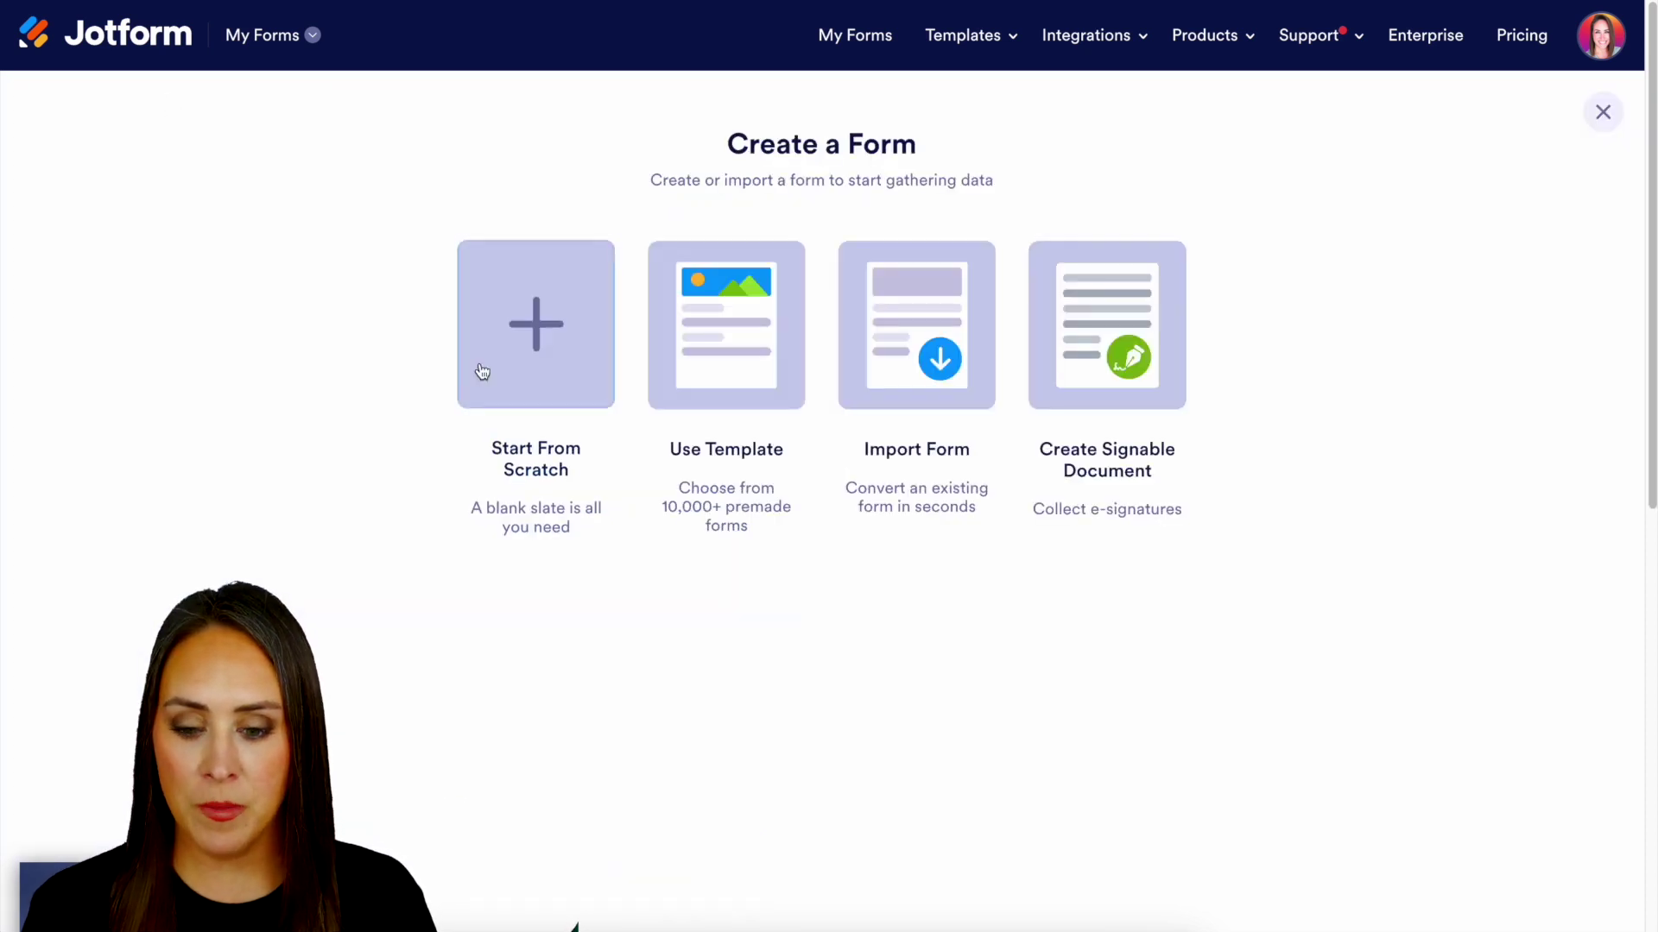
pyautogui.click(536, 326)
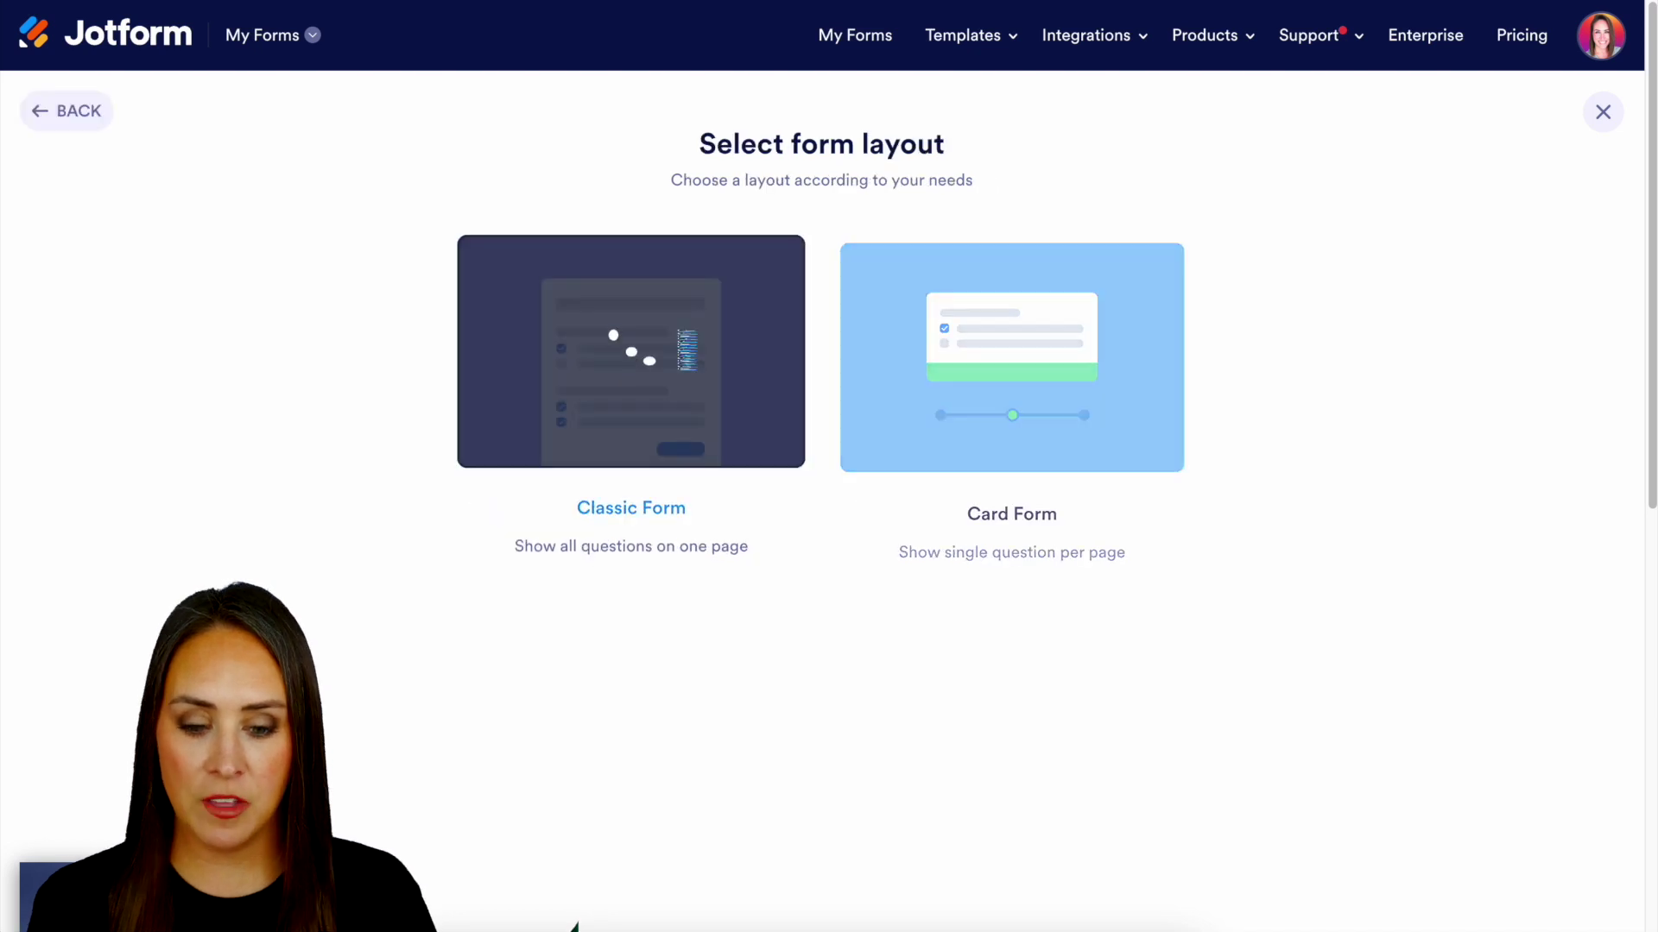
pyautogui.click(630, 350)
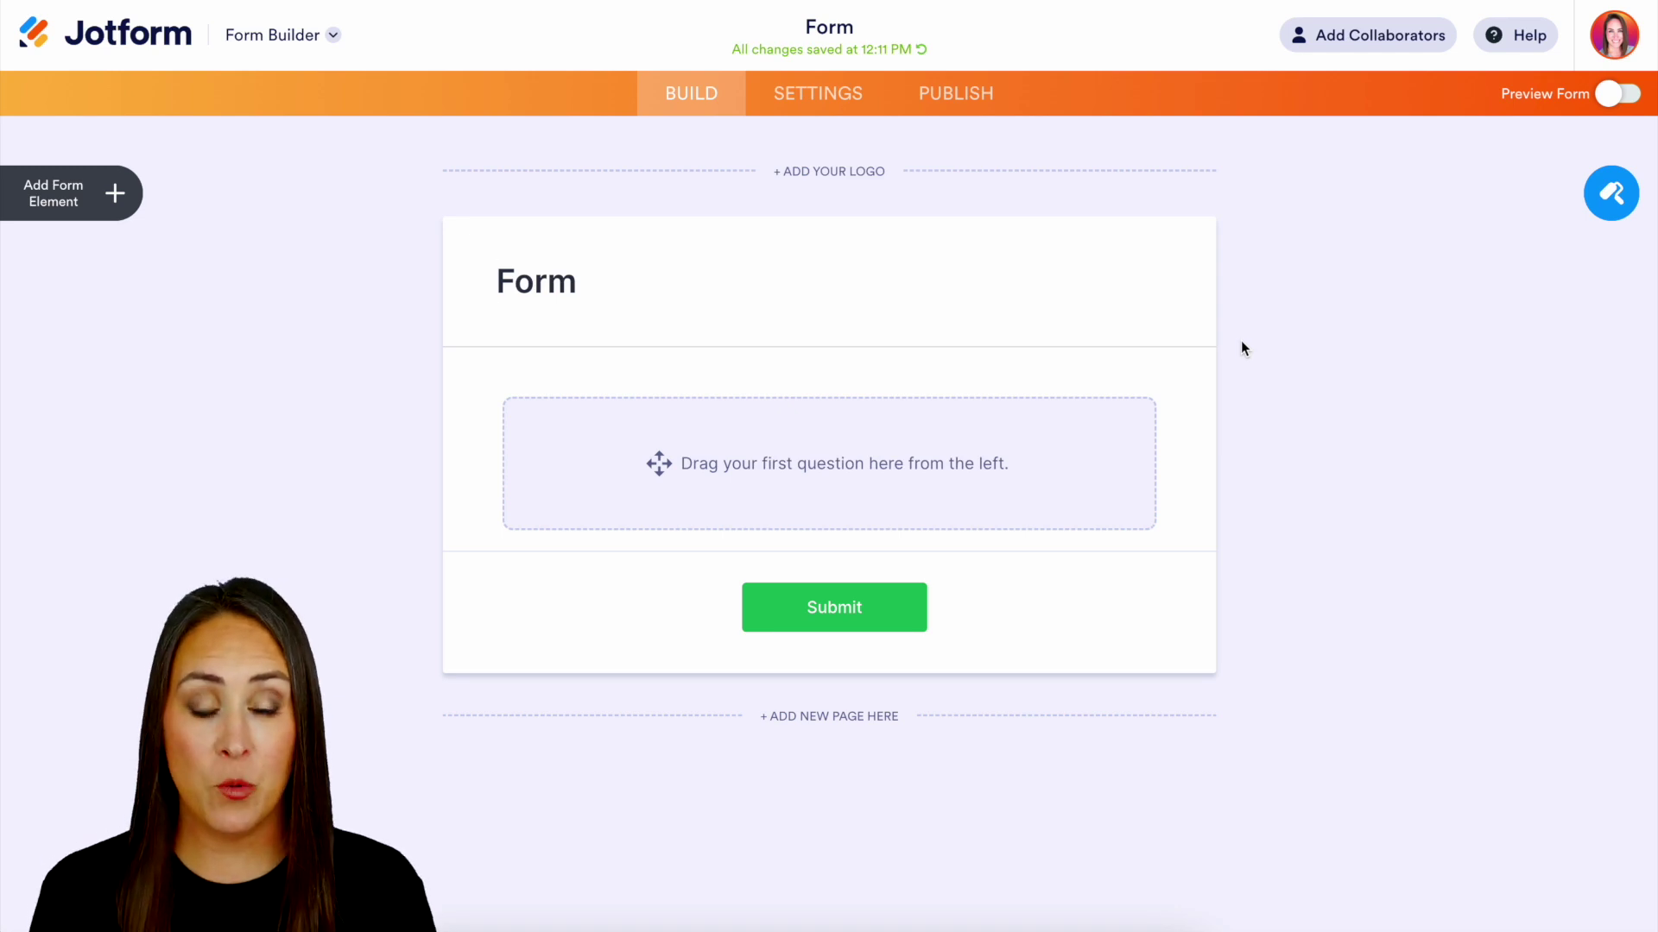
# - Delete the form's title heading and add a Single Choice question
pyautogui.click(976, 293)
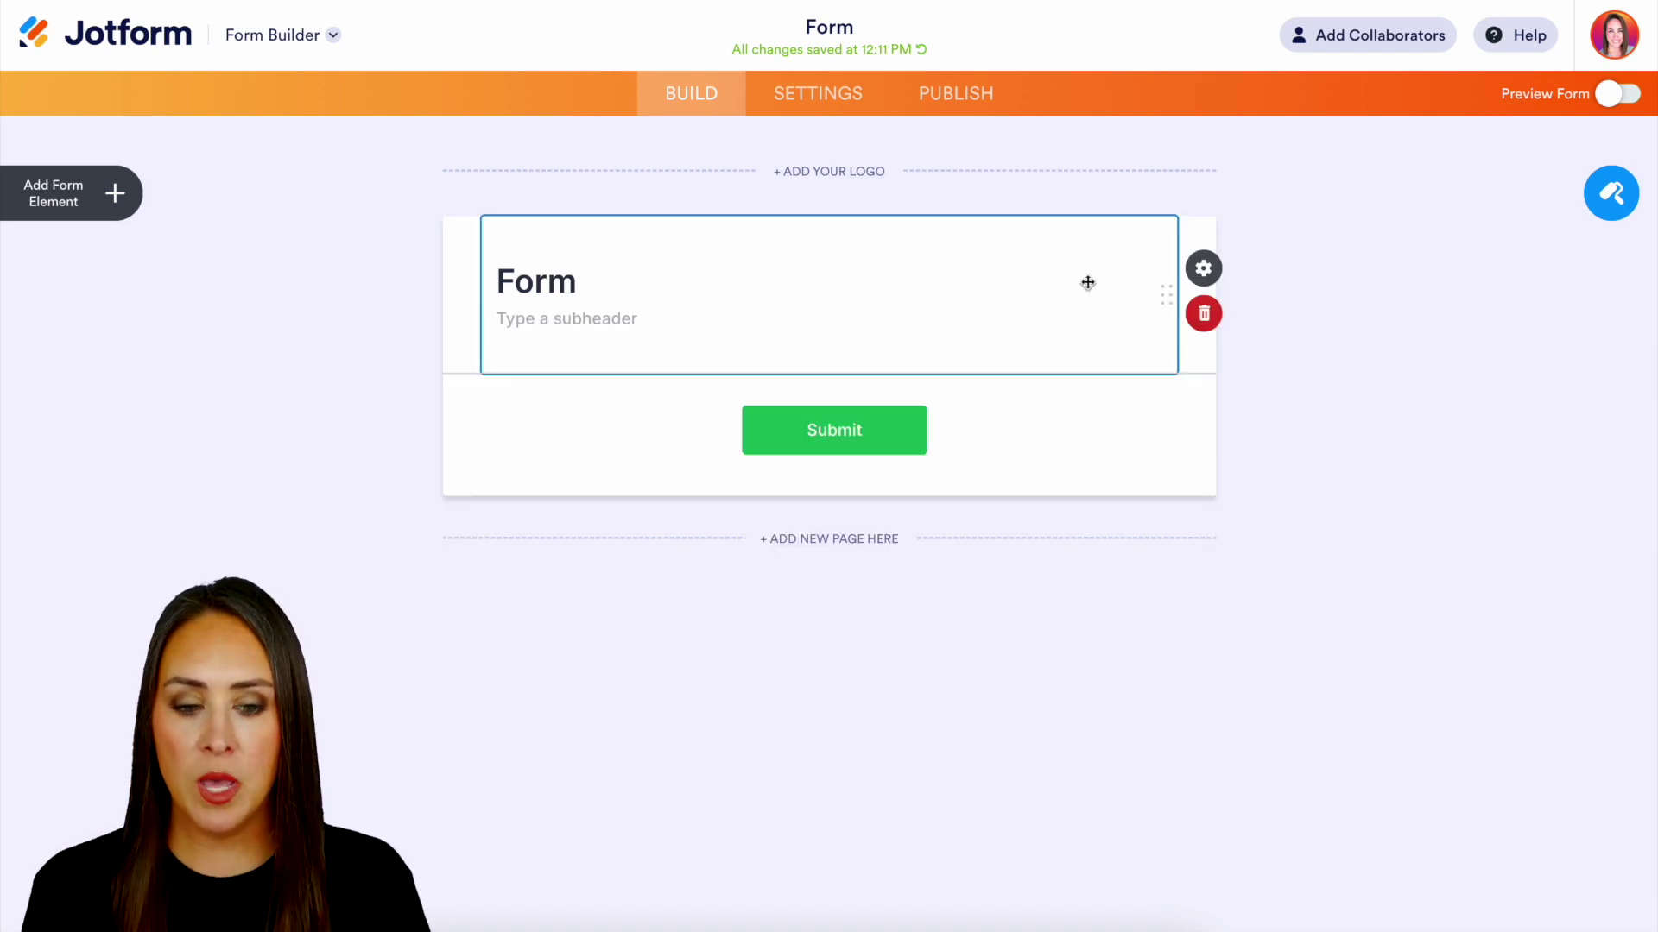
pyautogui.click(1220, 318)
pyautogui.click(99, 196)
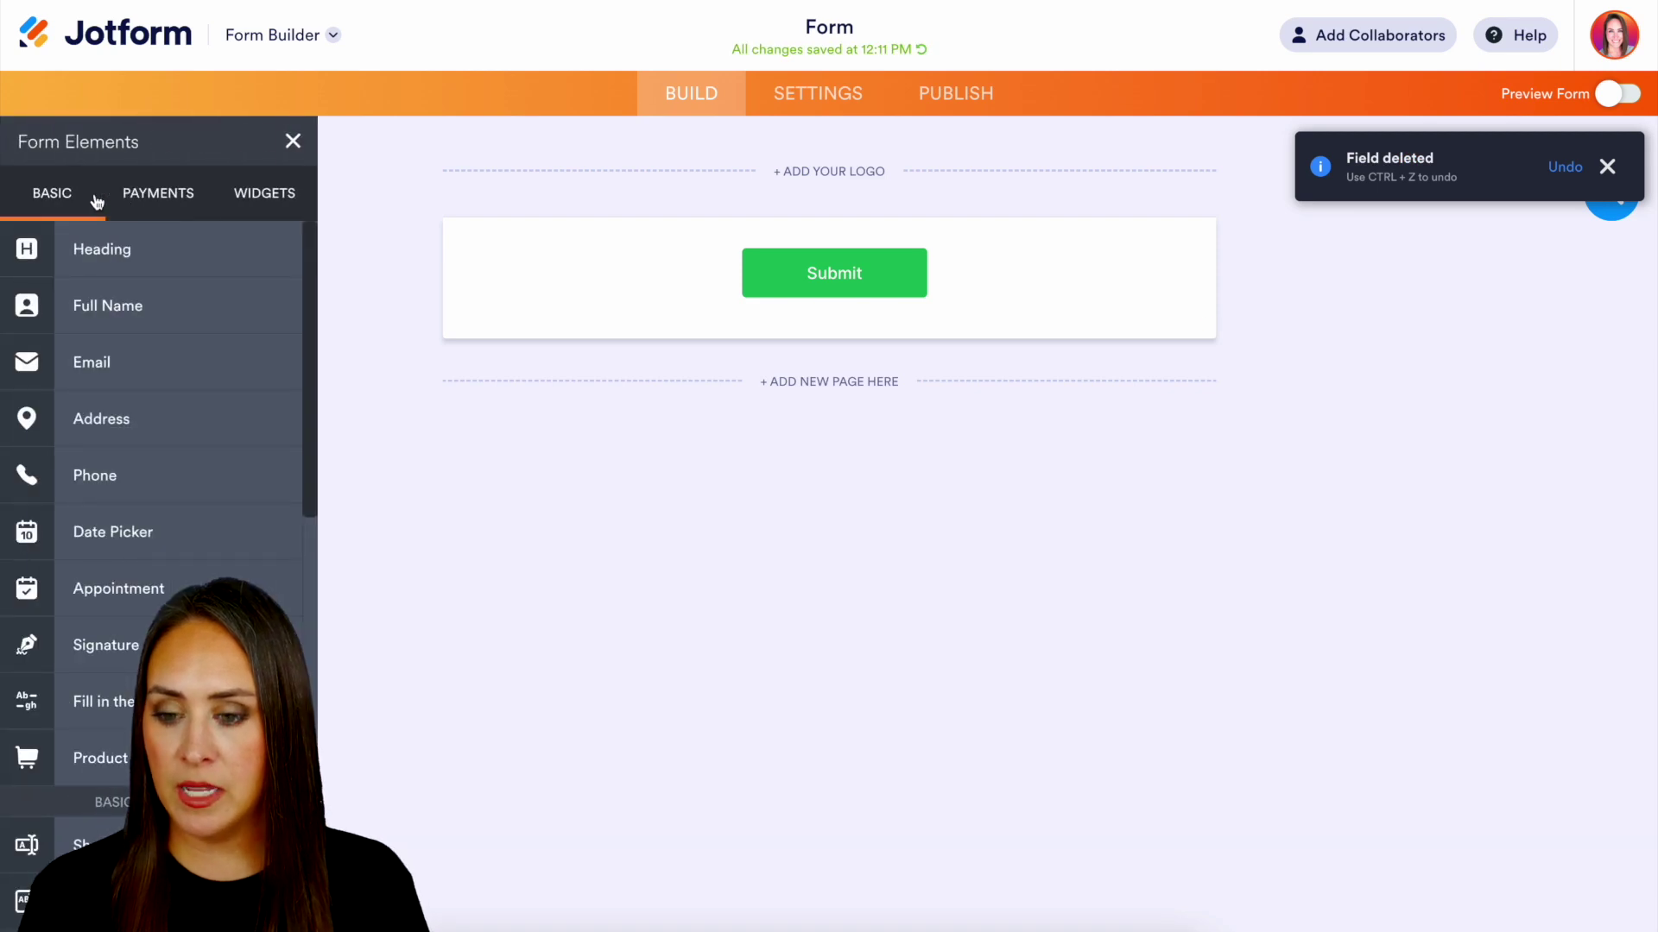
pyautogui.scroll(-5, 120, 518)
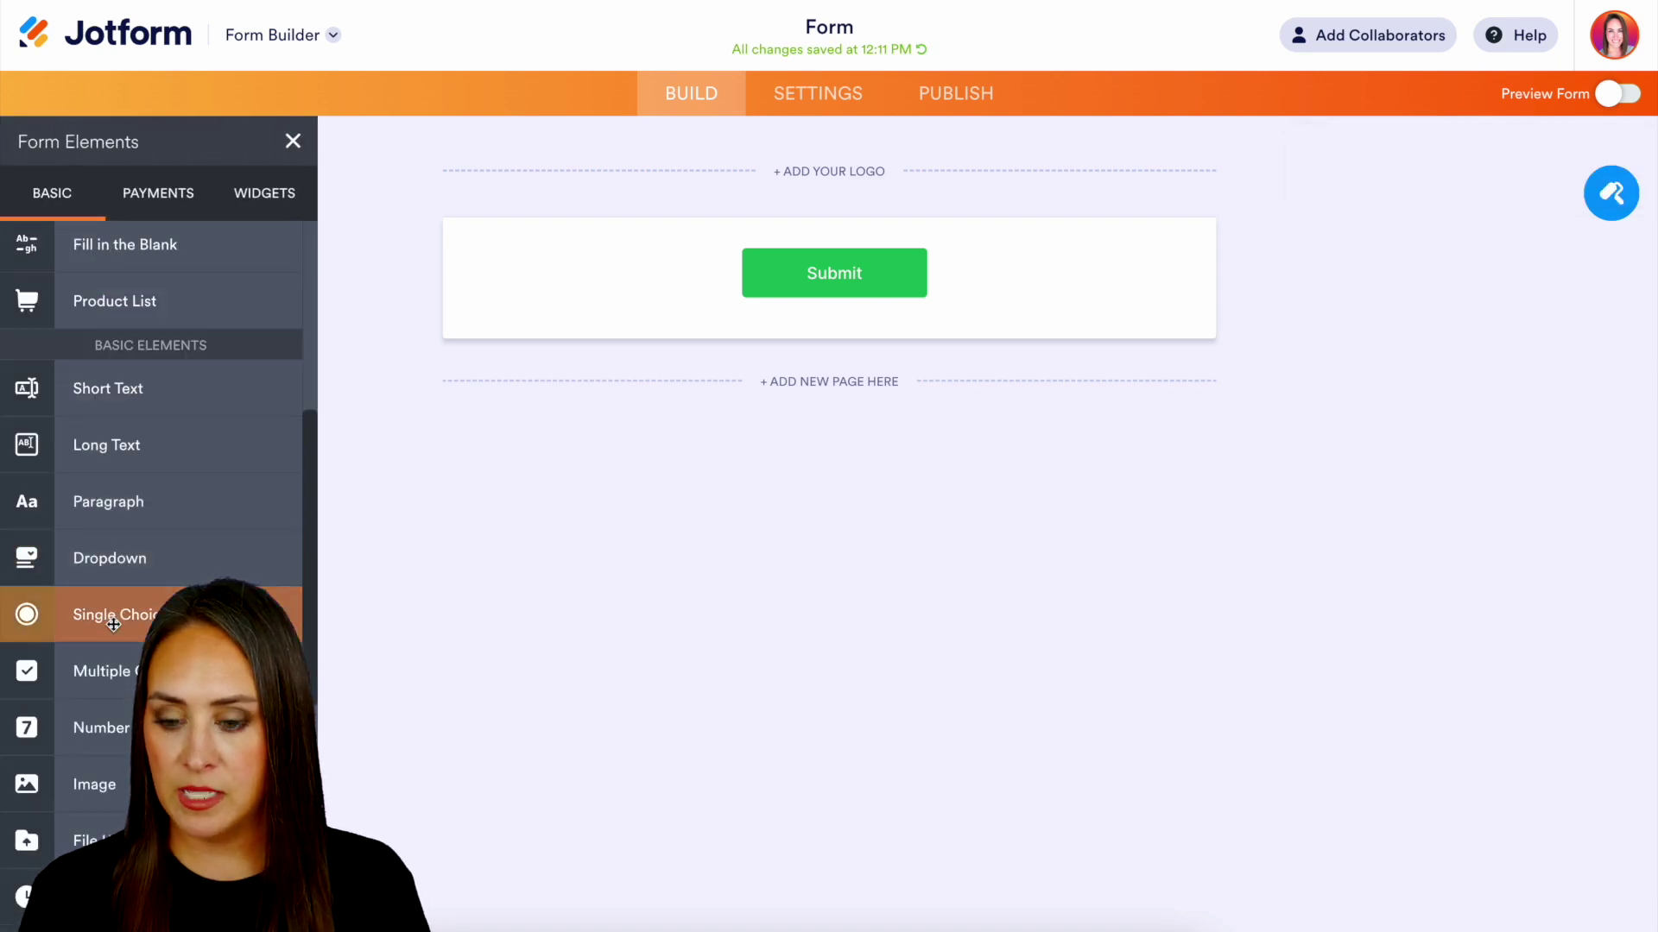
pyautogui.click(113, 625)
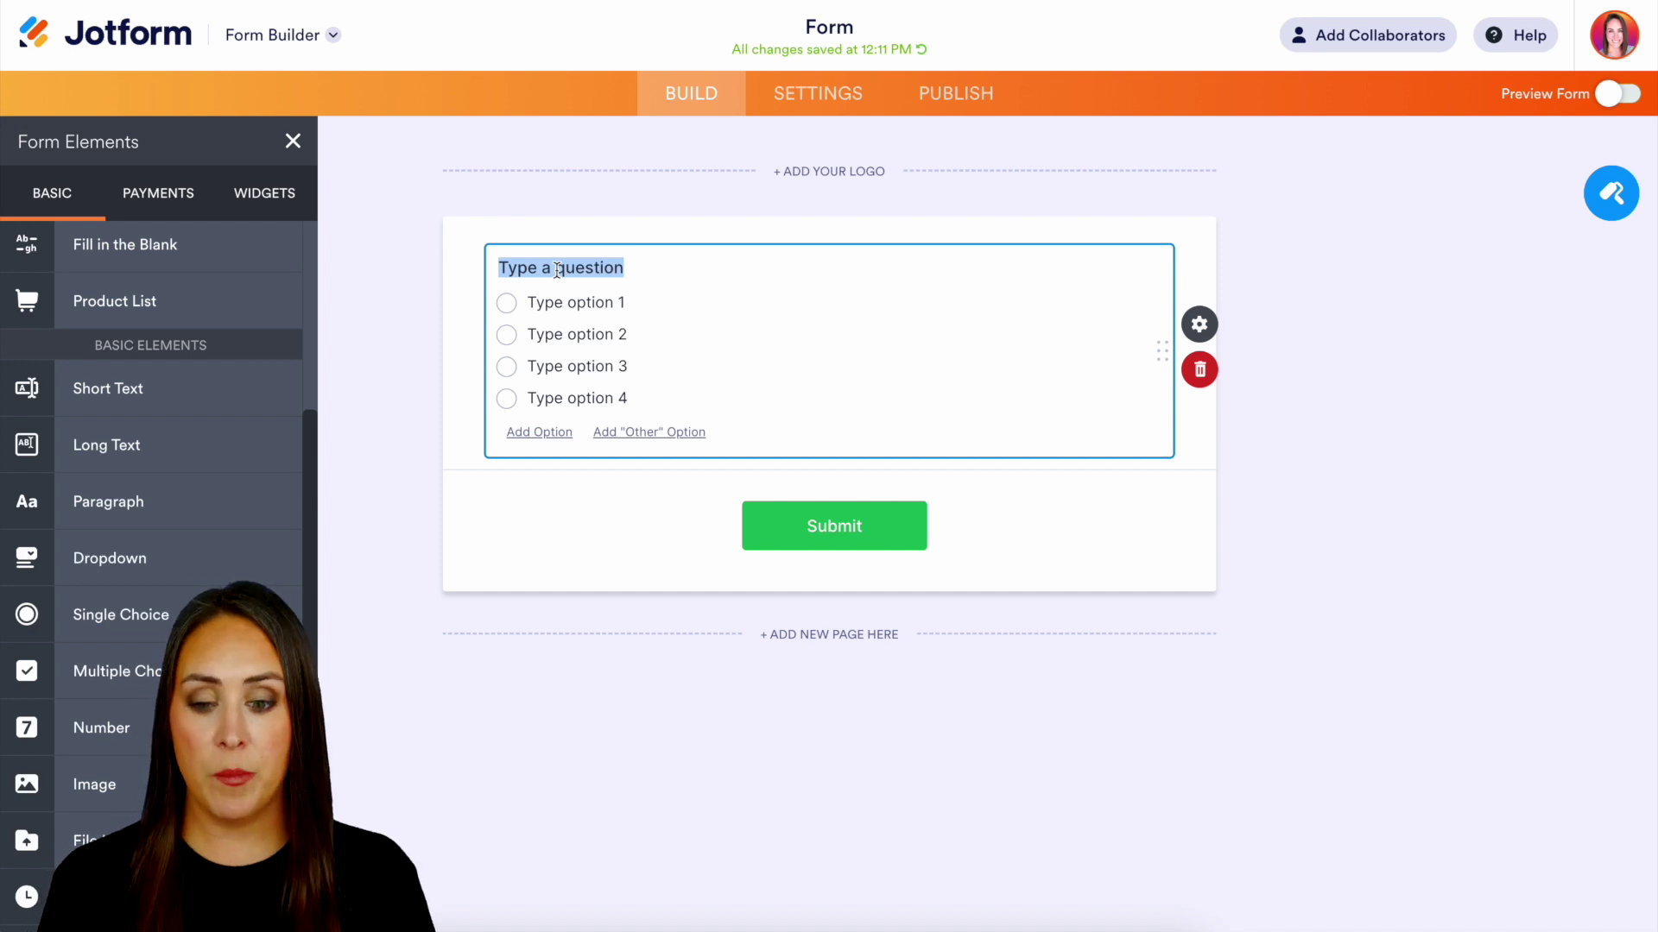
# - Label the question 'Clothing Choice' with options Shirt, Hat and Shoes, removing the fourth option
pyautogui.write('Clothing Choice')
pyautogui.press('Tab')
pyautogui.write('Shirt')
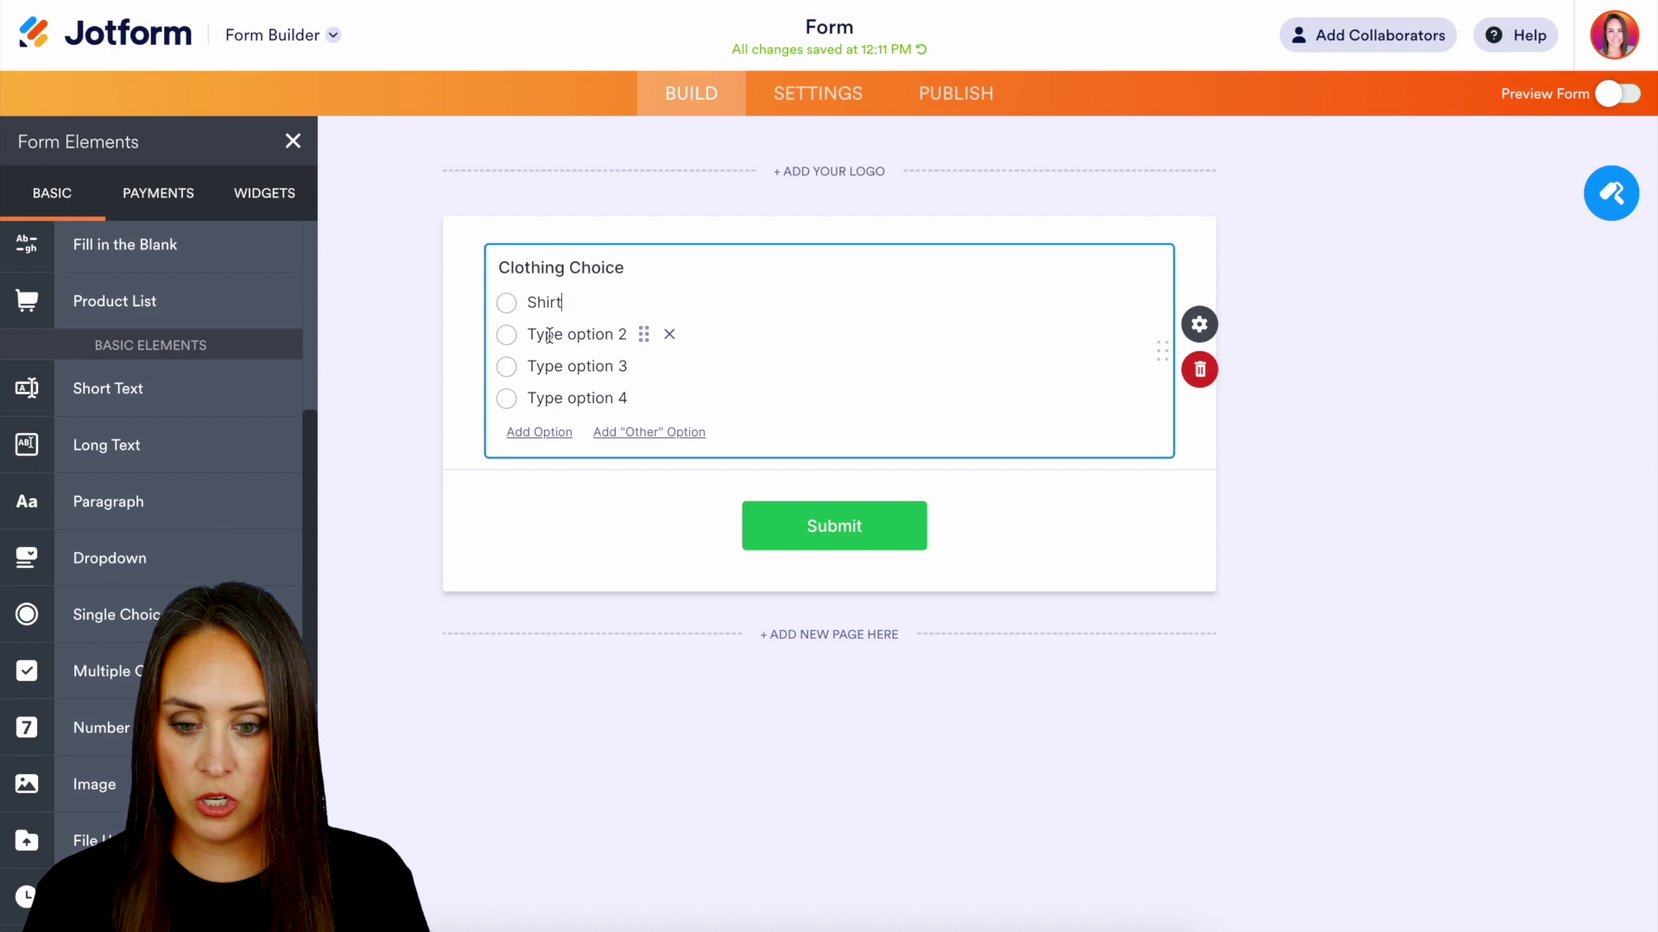
pyautogui.click(549, 335)
pyautogui.write('Hat')
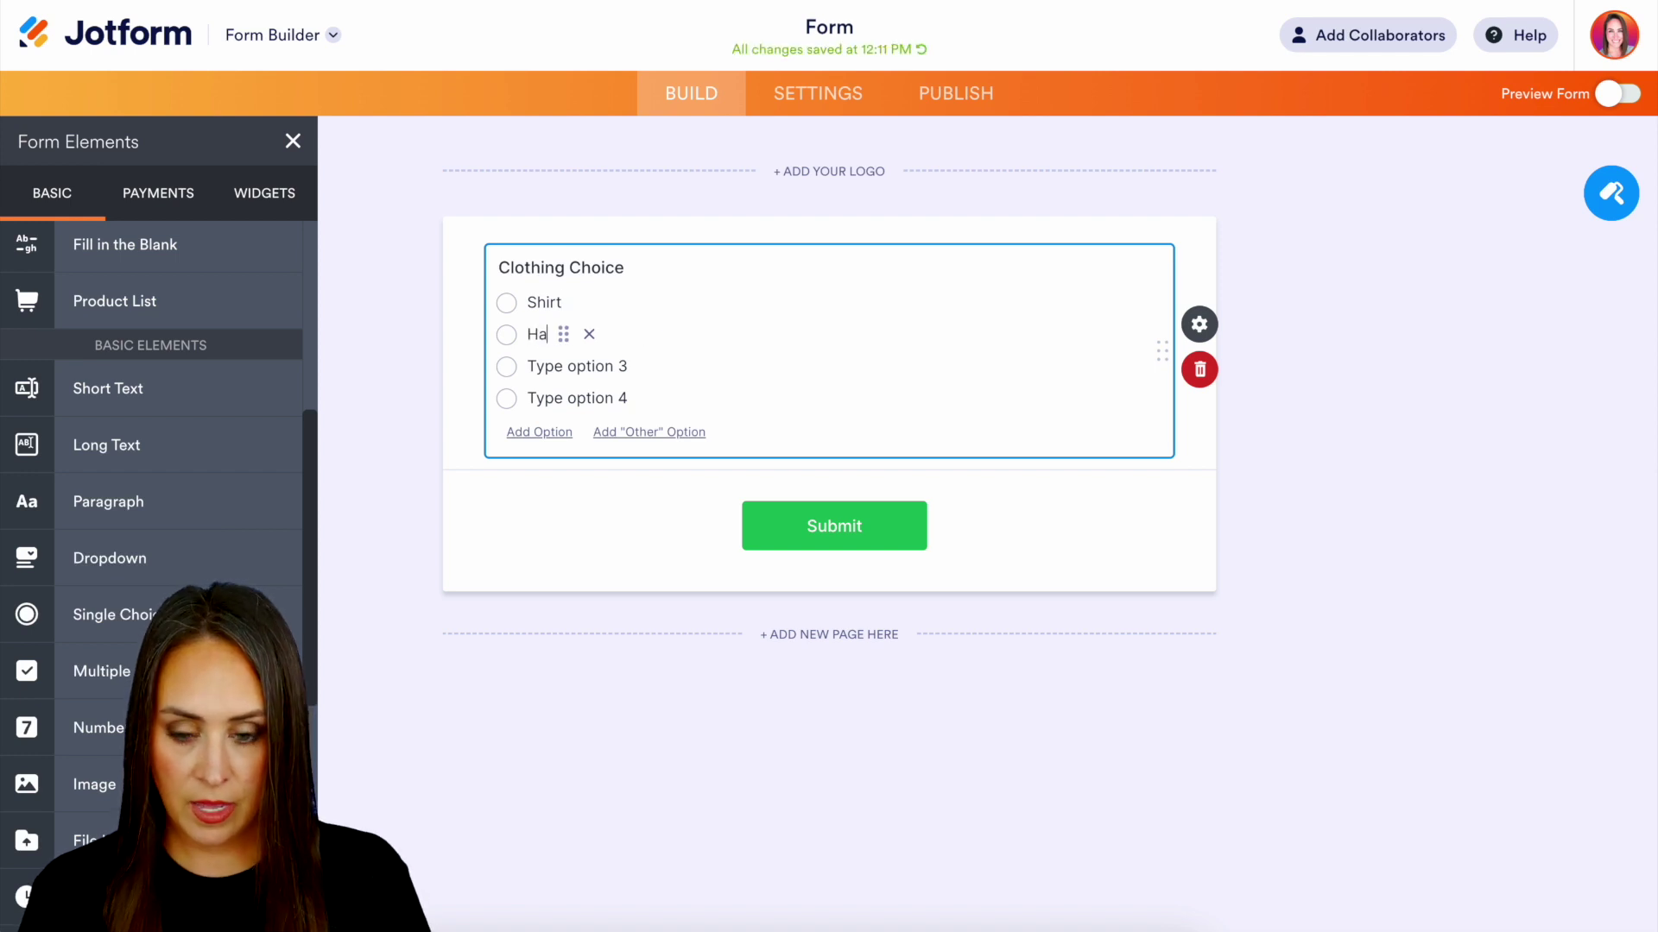
pyautogui.click(554, 368)
pyautogui.write('Shoes')
pyautogui.click(670, 399)
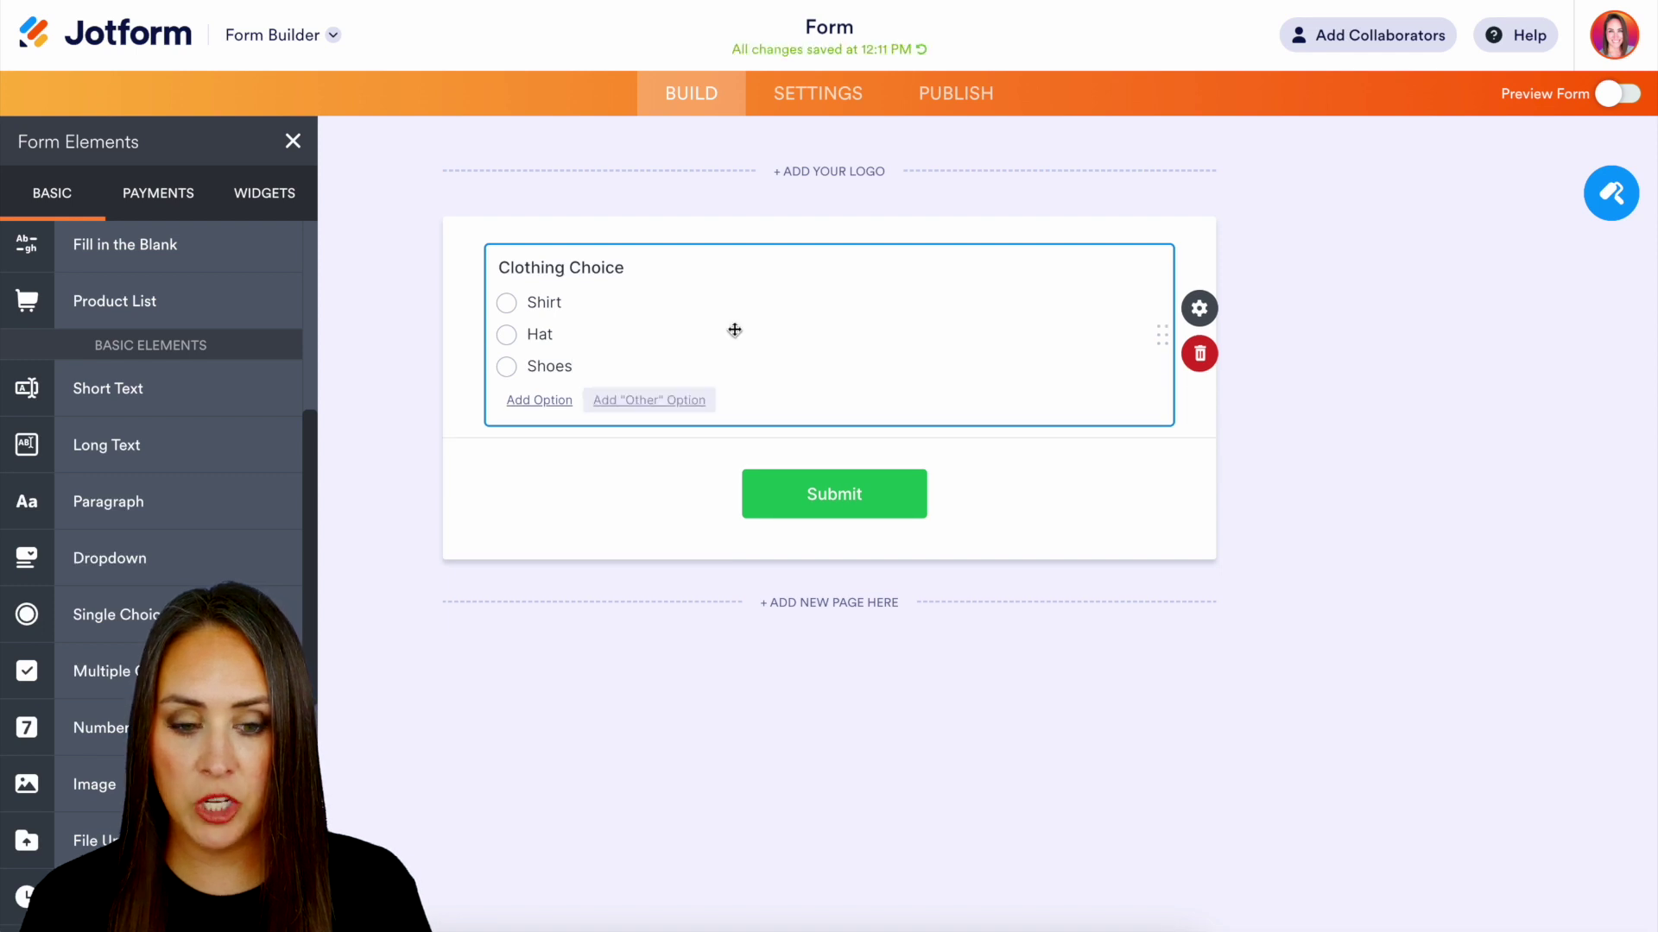
# - Turn on Calculation Values in the Clothing Choice options settings
pyautogui.click(1245, 311)
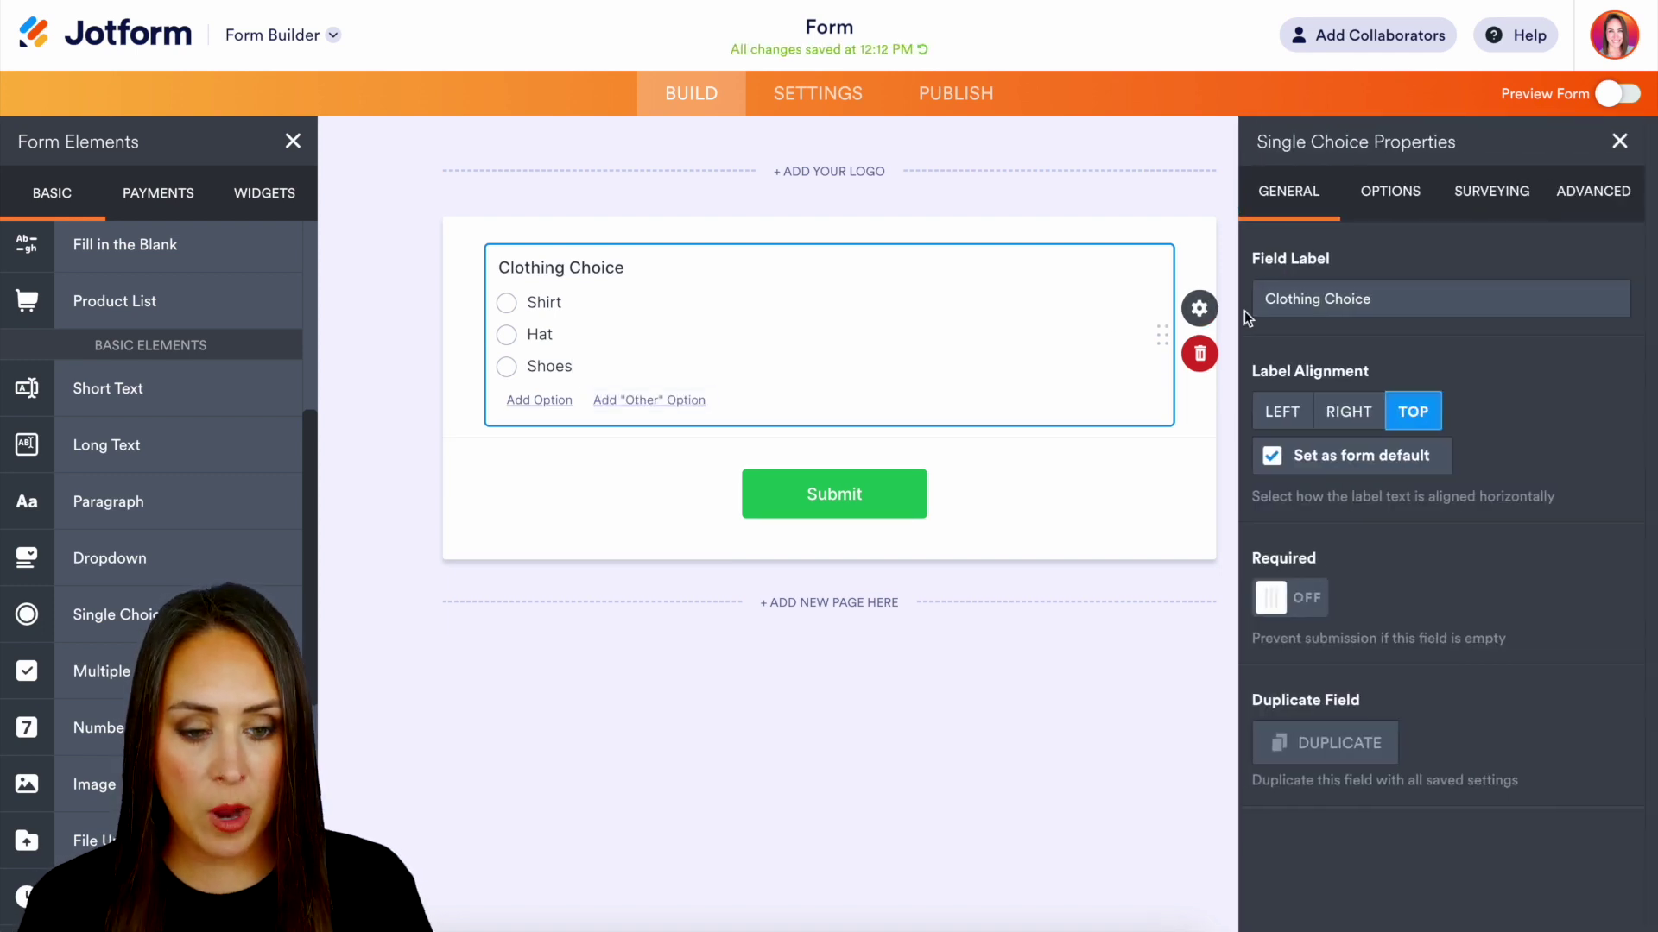
pyautogui.click(1391, 192)
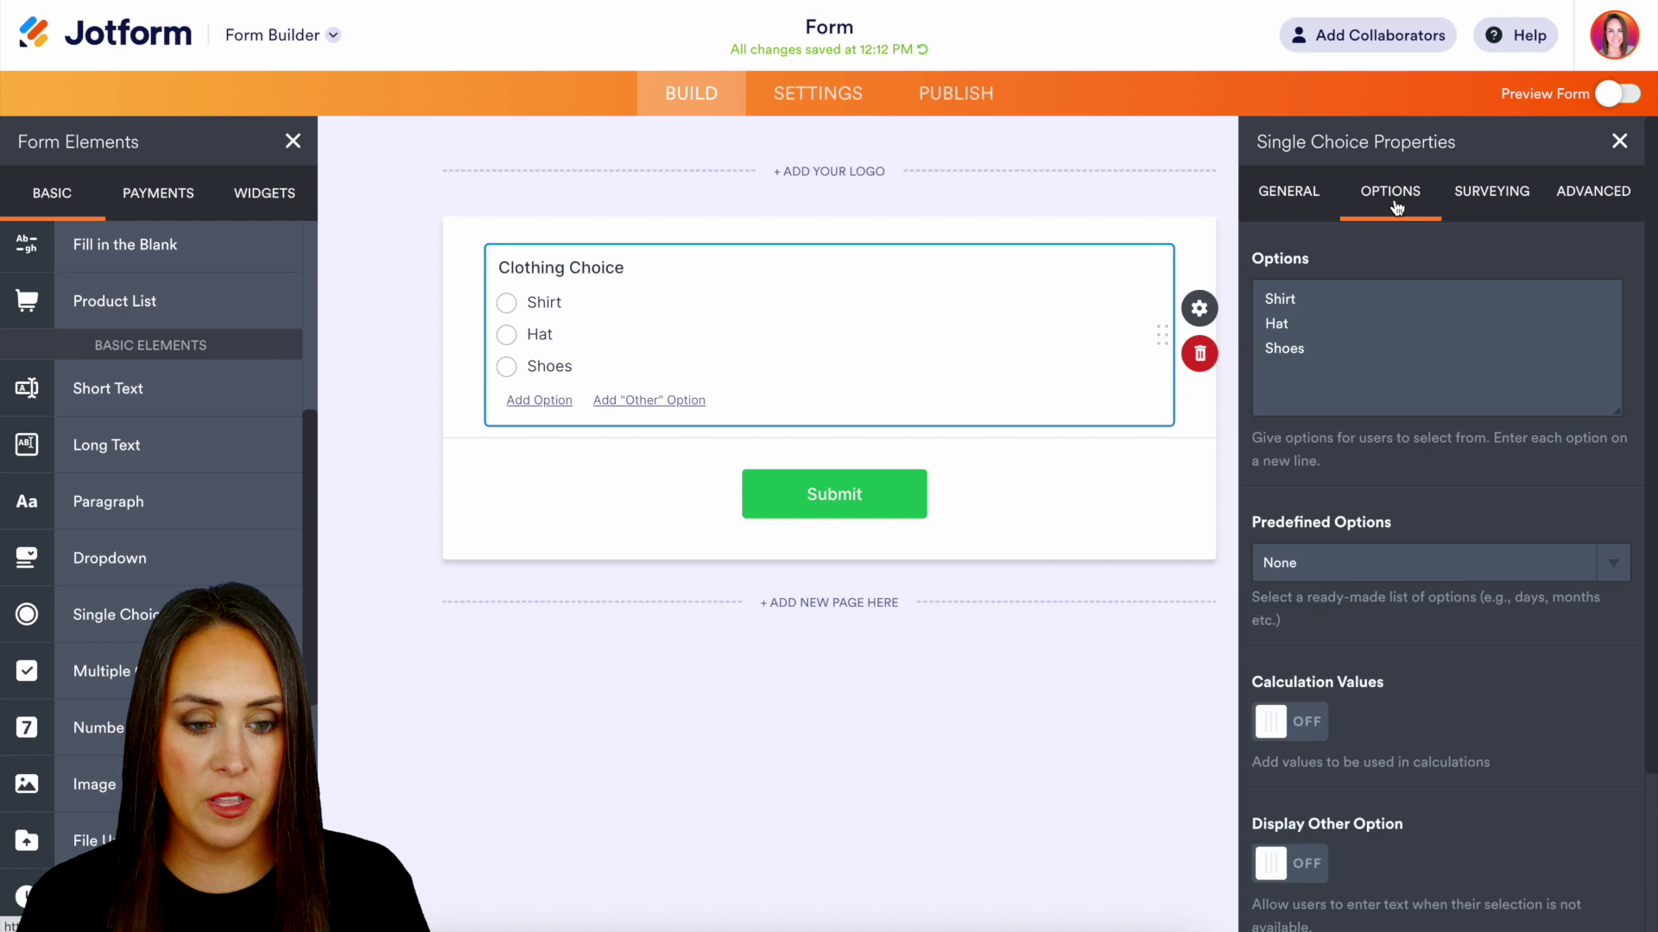
pyautogui.click(1289, 721)
pyautogui.scroll(-5, 1490, 531)
# - Enter calculation values 10 for Shirt, 8 for Hat and 15 for Shoes
pyautogui.click(1479, 390)
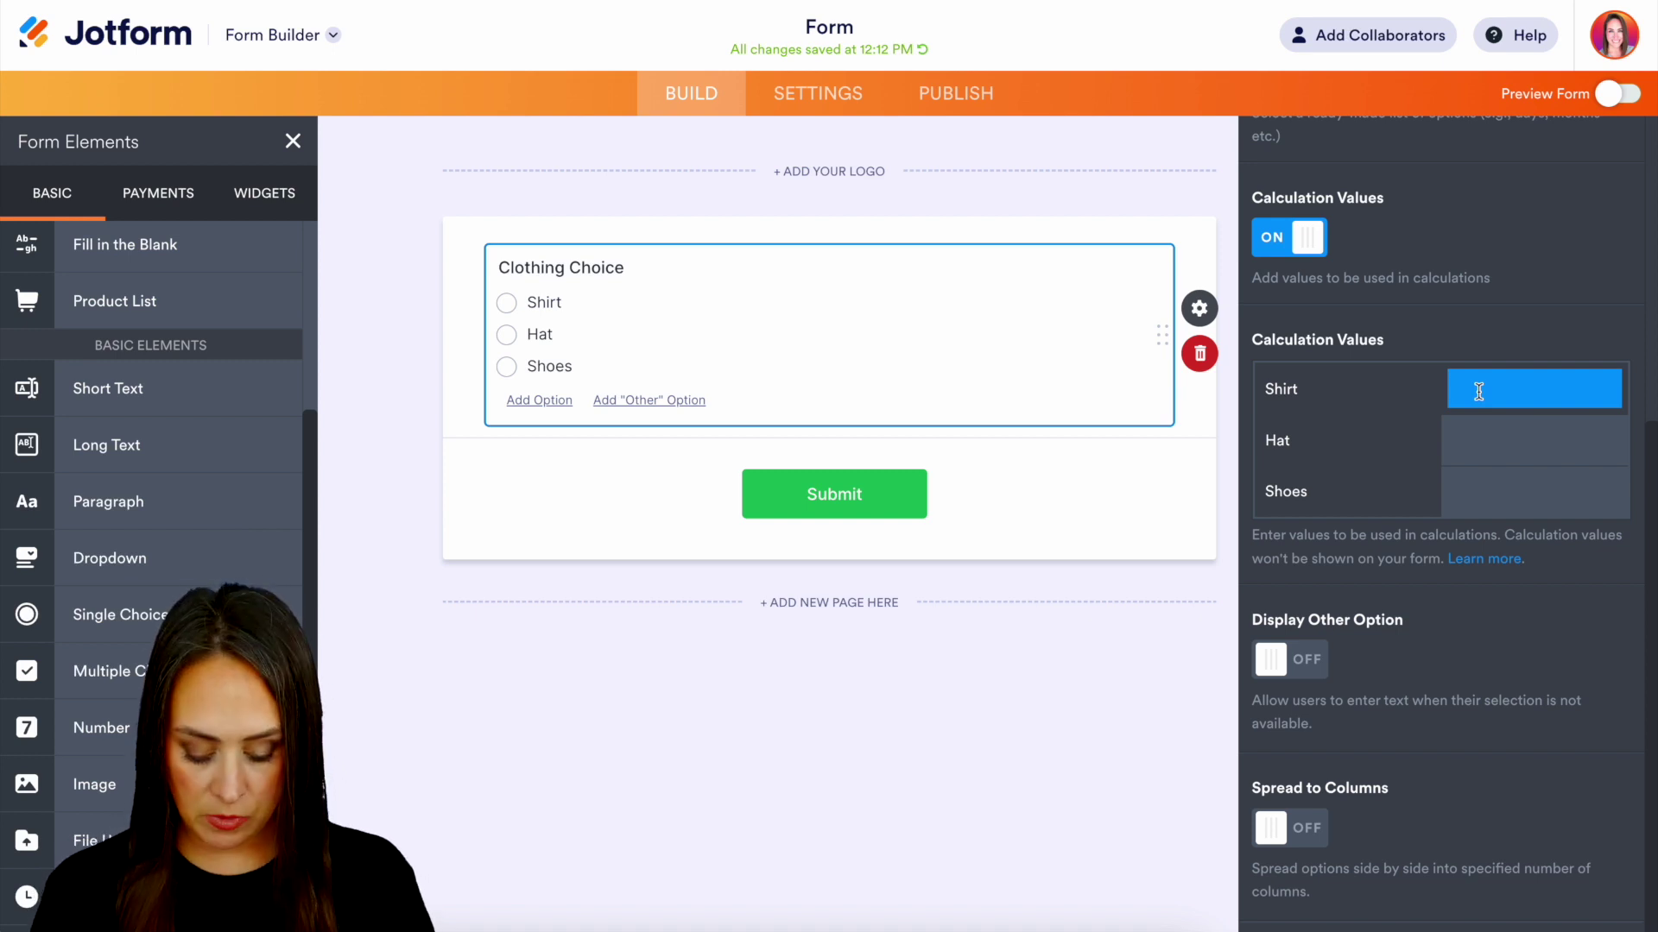
pyautogui.write('10')
pyautogui.click(1481, 427)
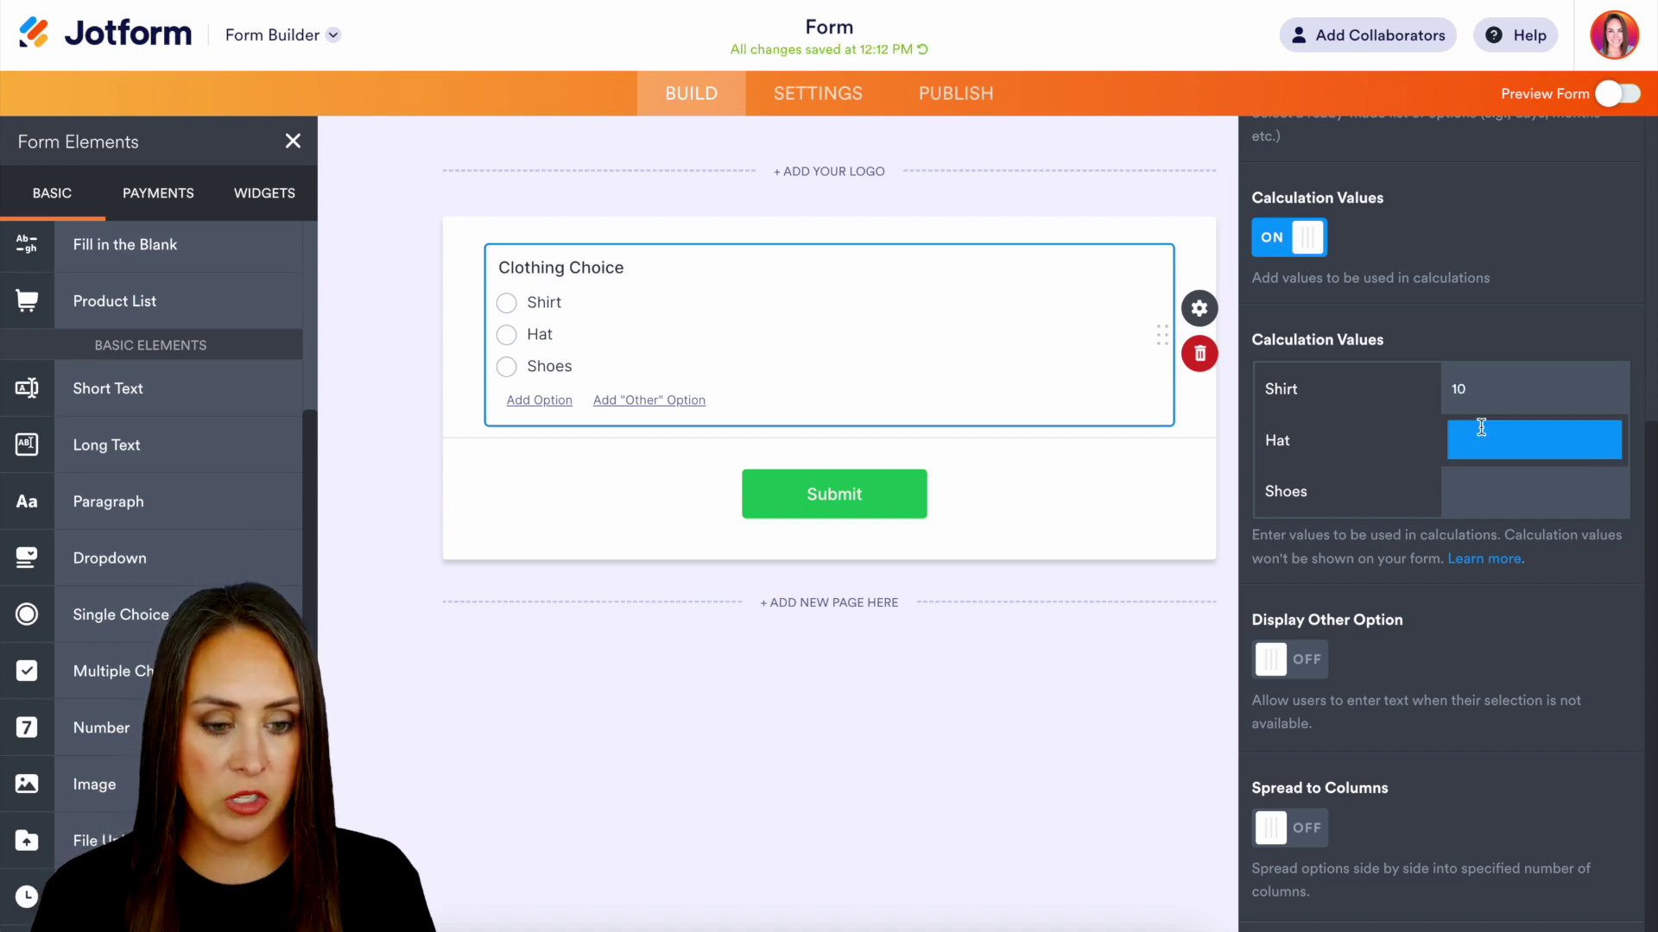
pyautogui.write('8')
pyautogui.click(1496, 486)
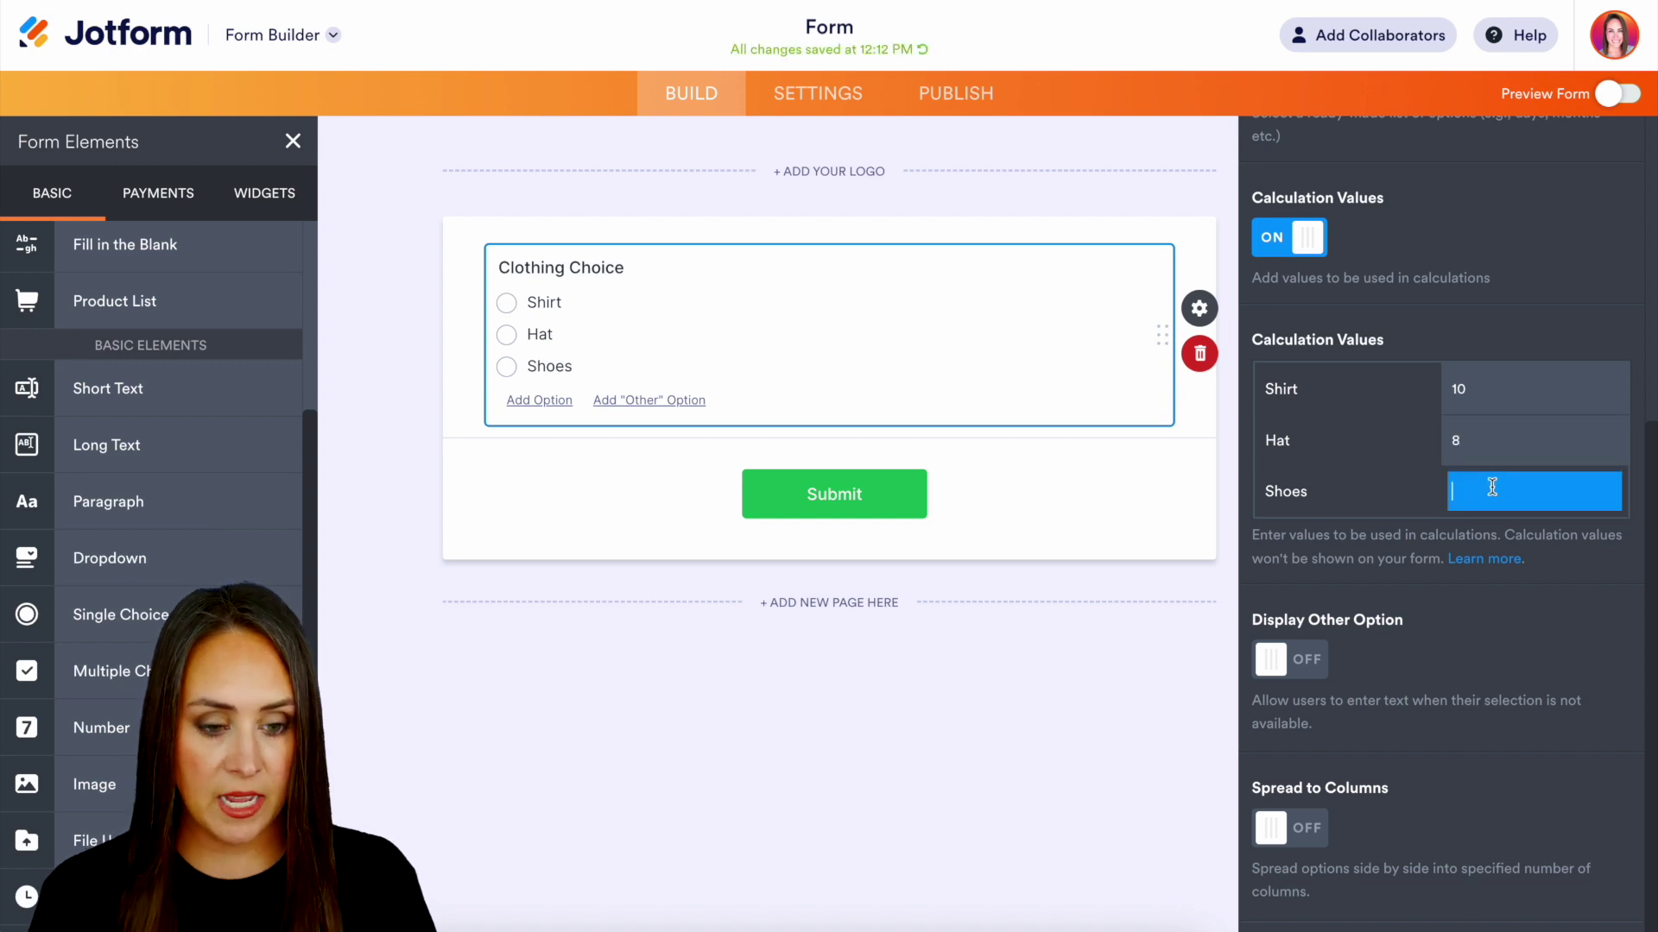
pyautogui.write('15')
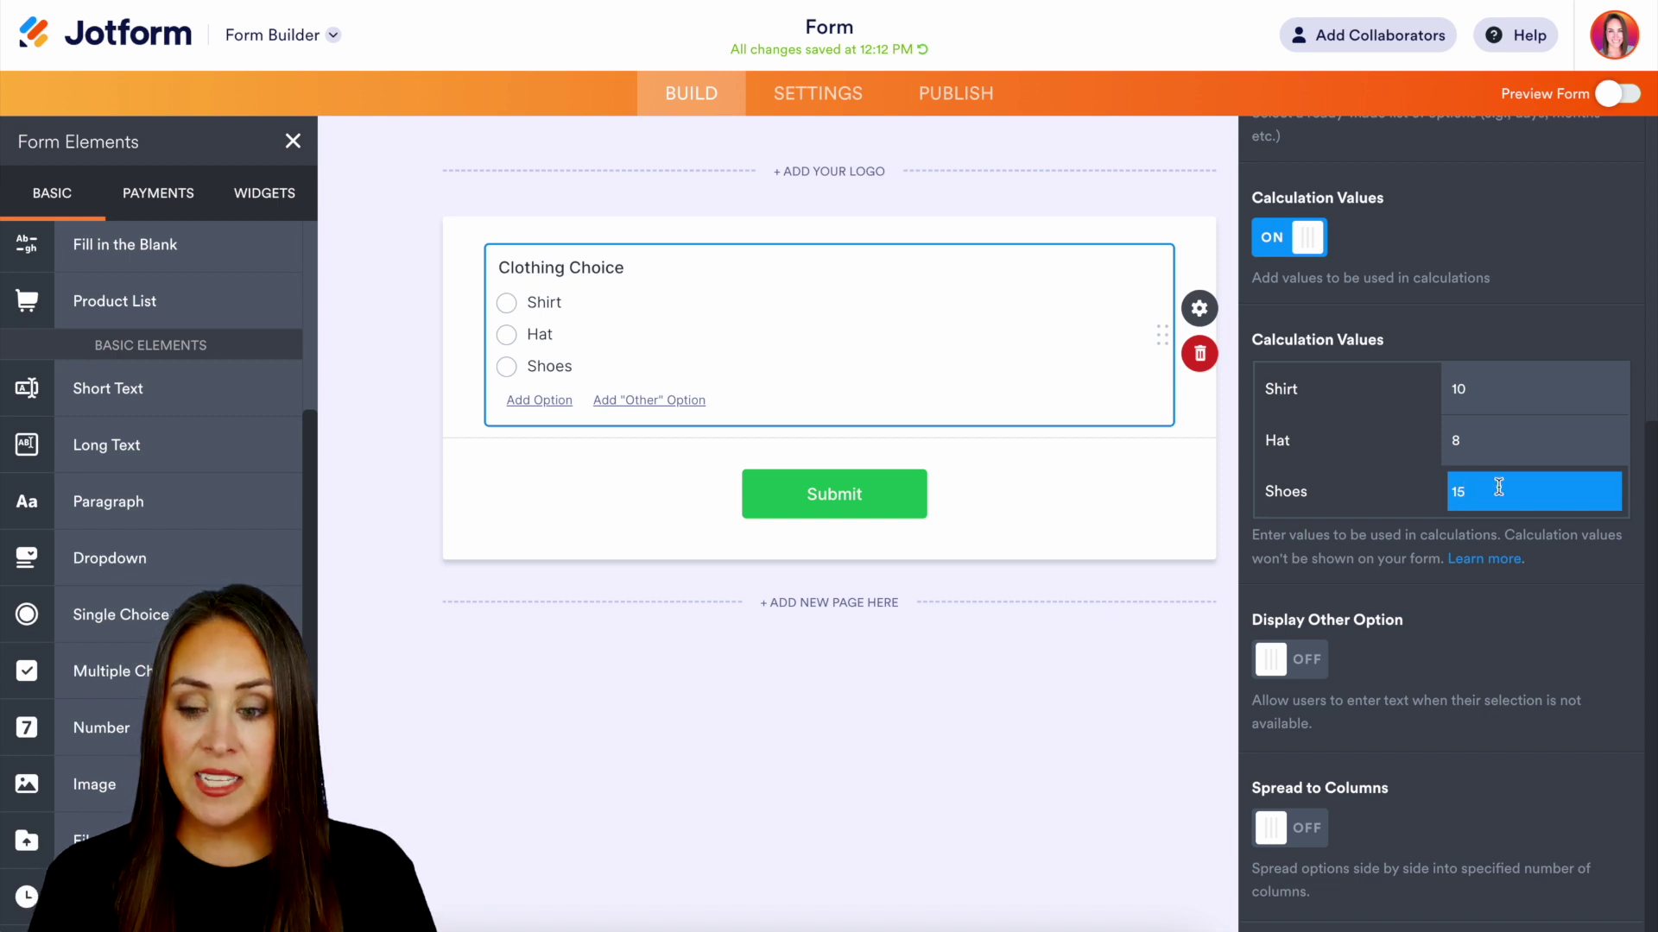
# - Add a Number field labelled 'Quantity' below Clothing Choice
pyautogui.click(523, 583)
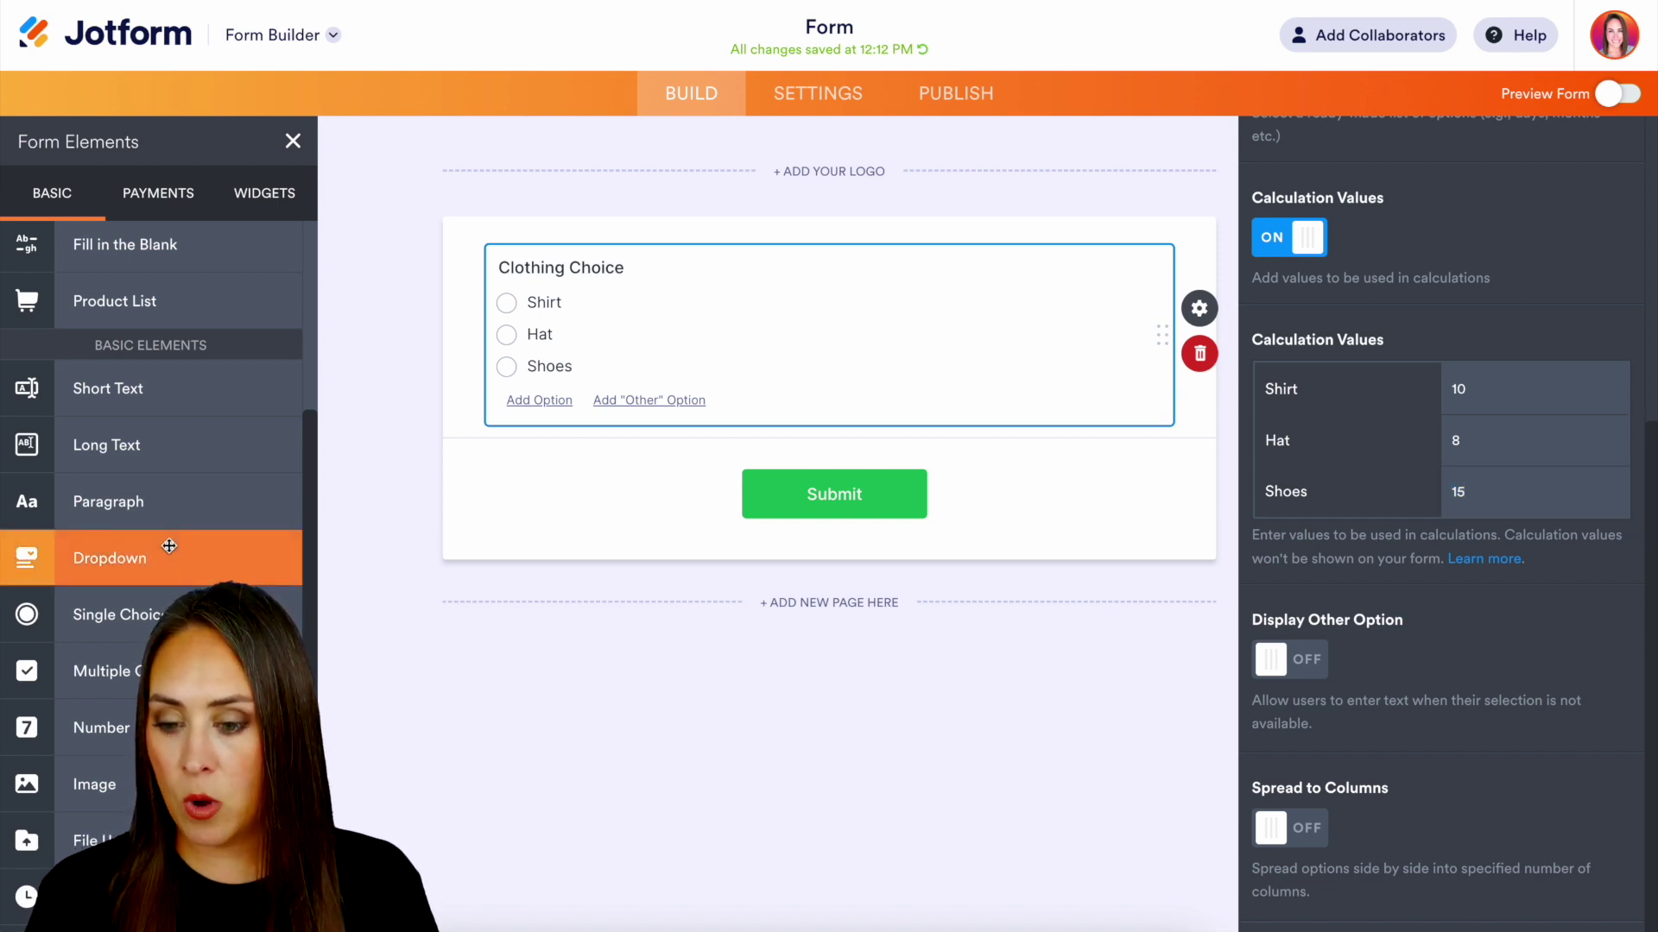
pyautogui.moveTo(101, 727); pyautogui.dragTo(657, 453)
pyautogui.write('Quantity')
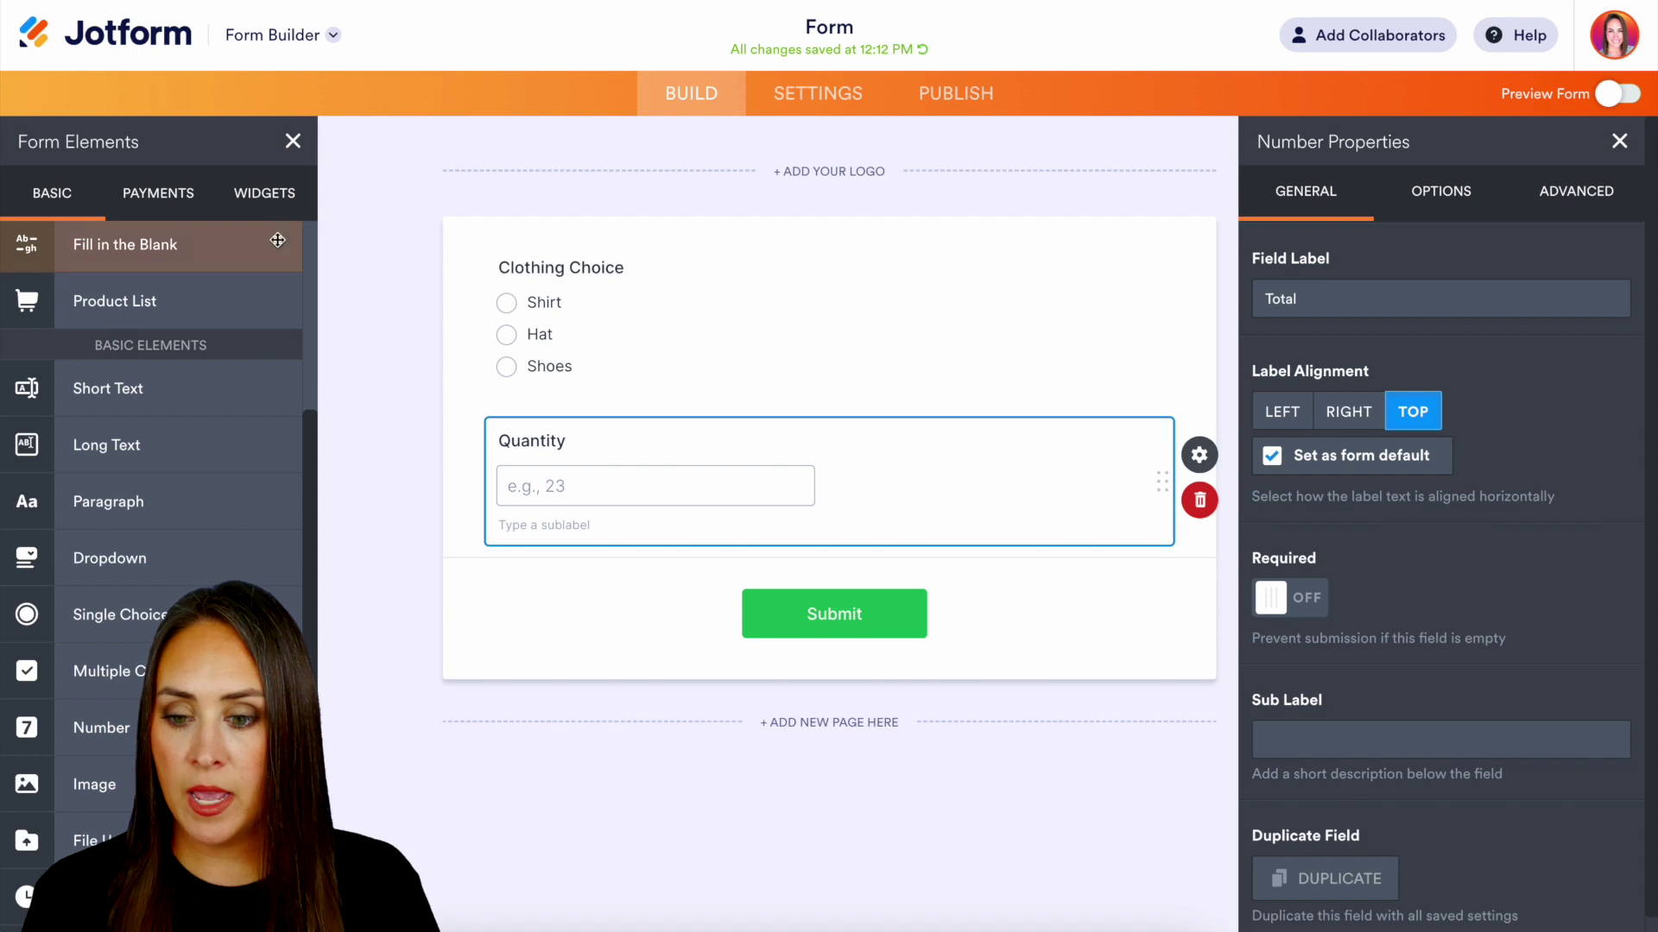
# - Add the Form Calculation widget below Quantity and label it 'Total'
pyautogui.click(264, 193)
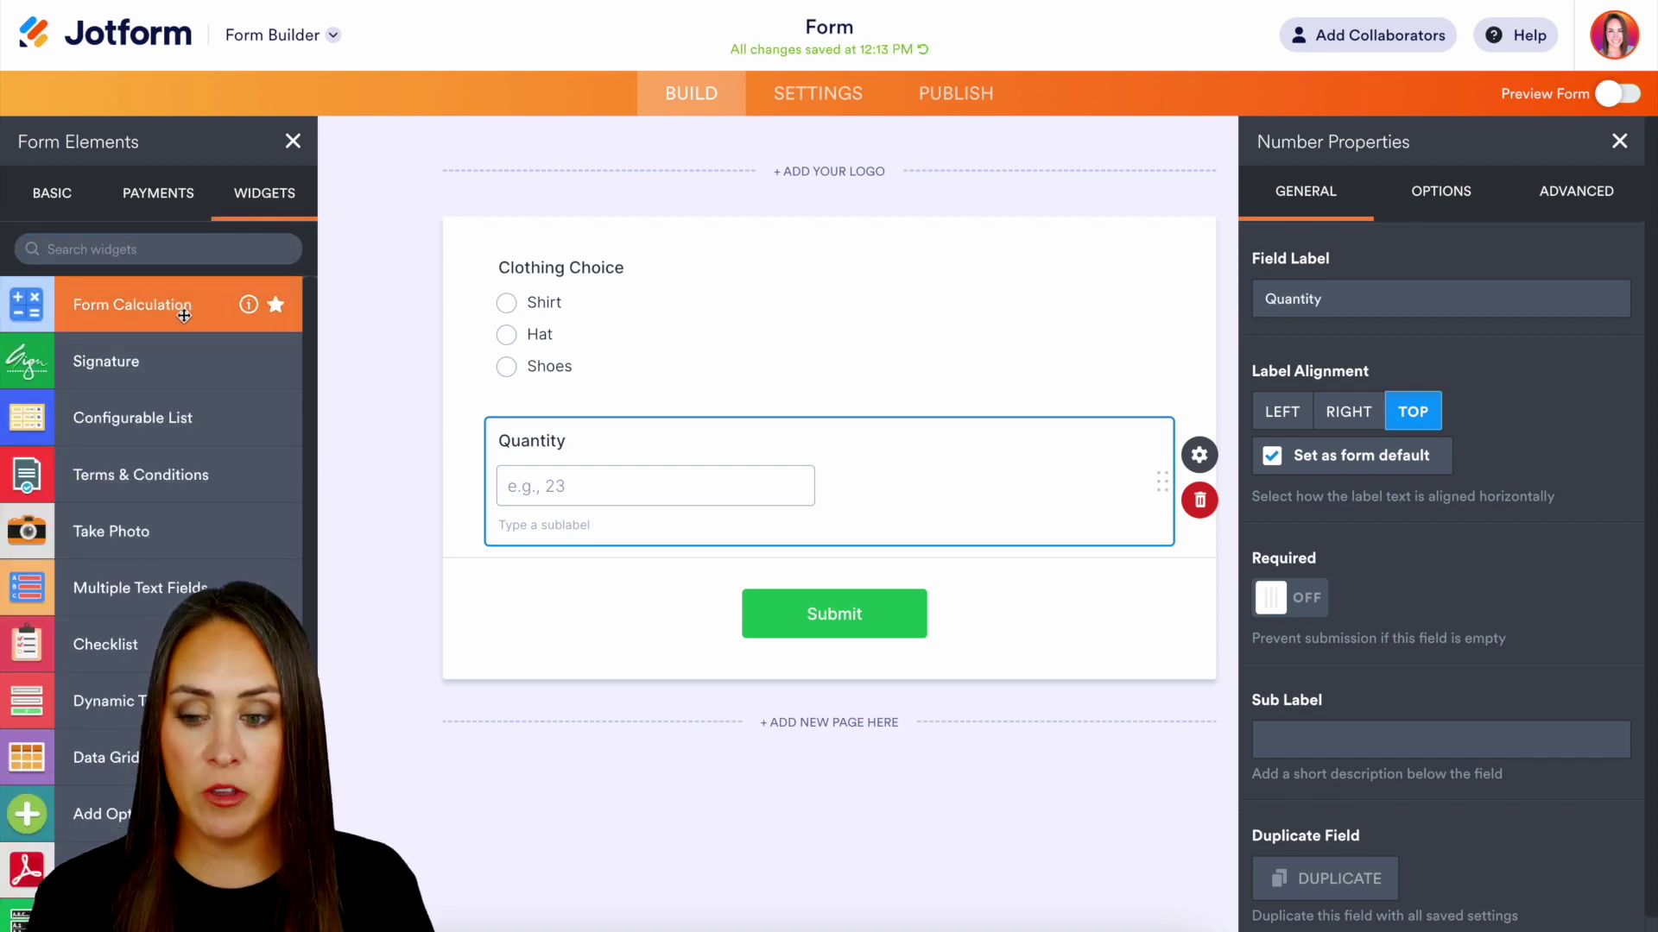
pyautogui.click(156, 249)
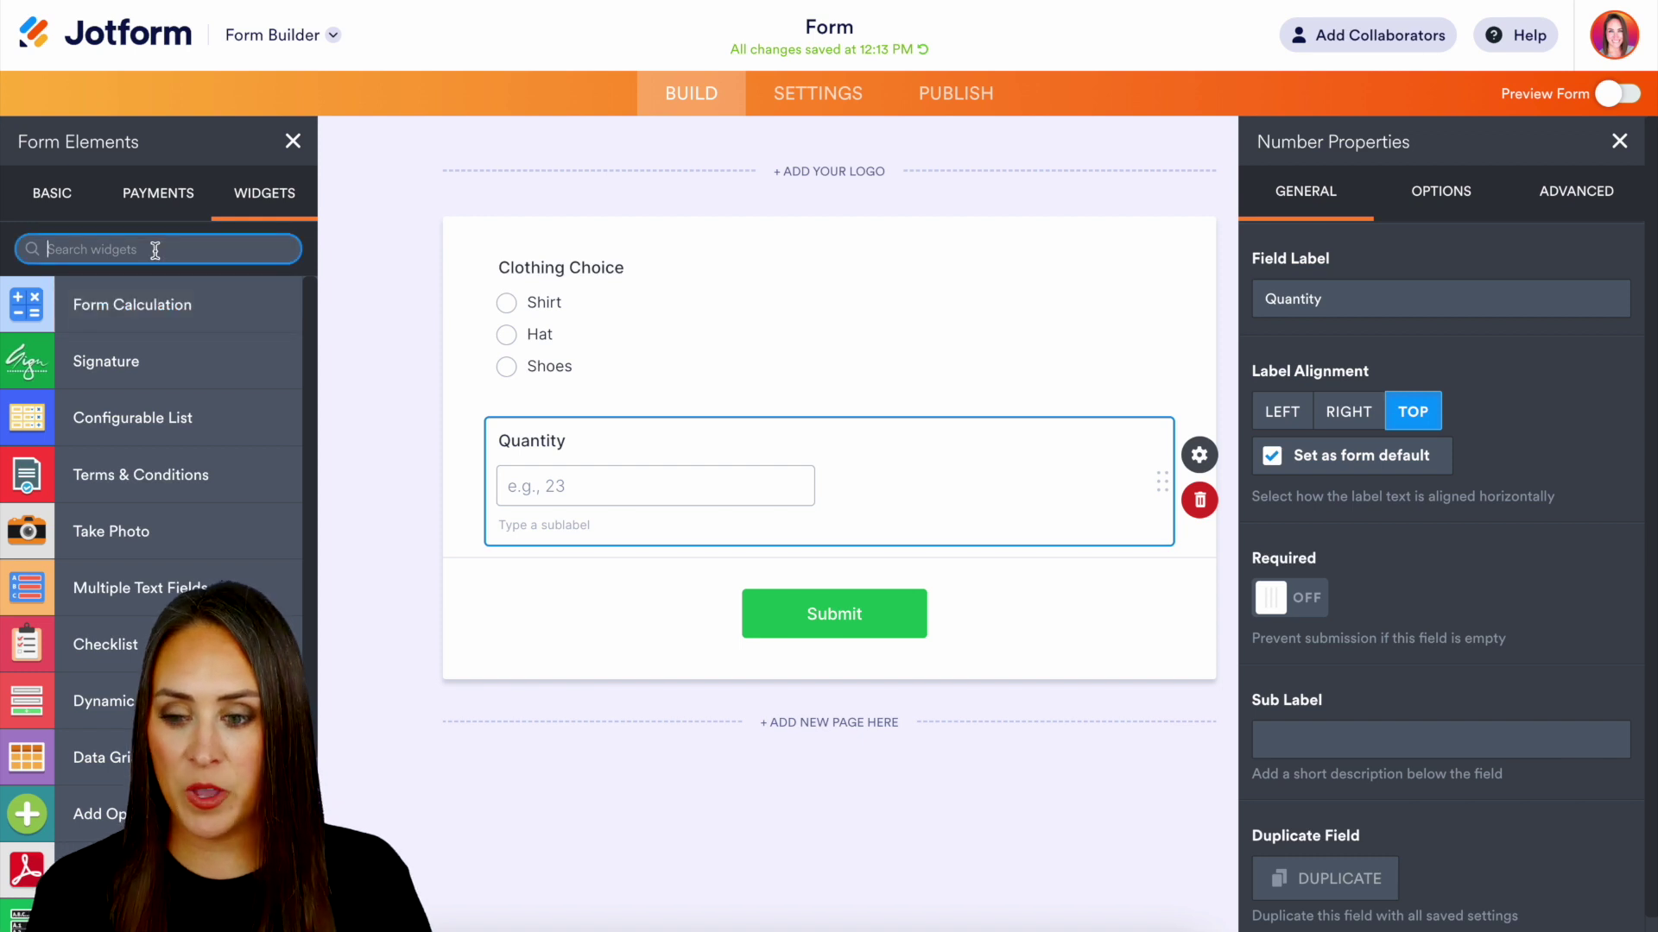
pyautogui.write('form')
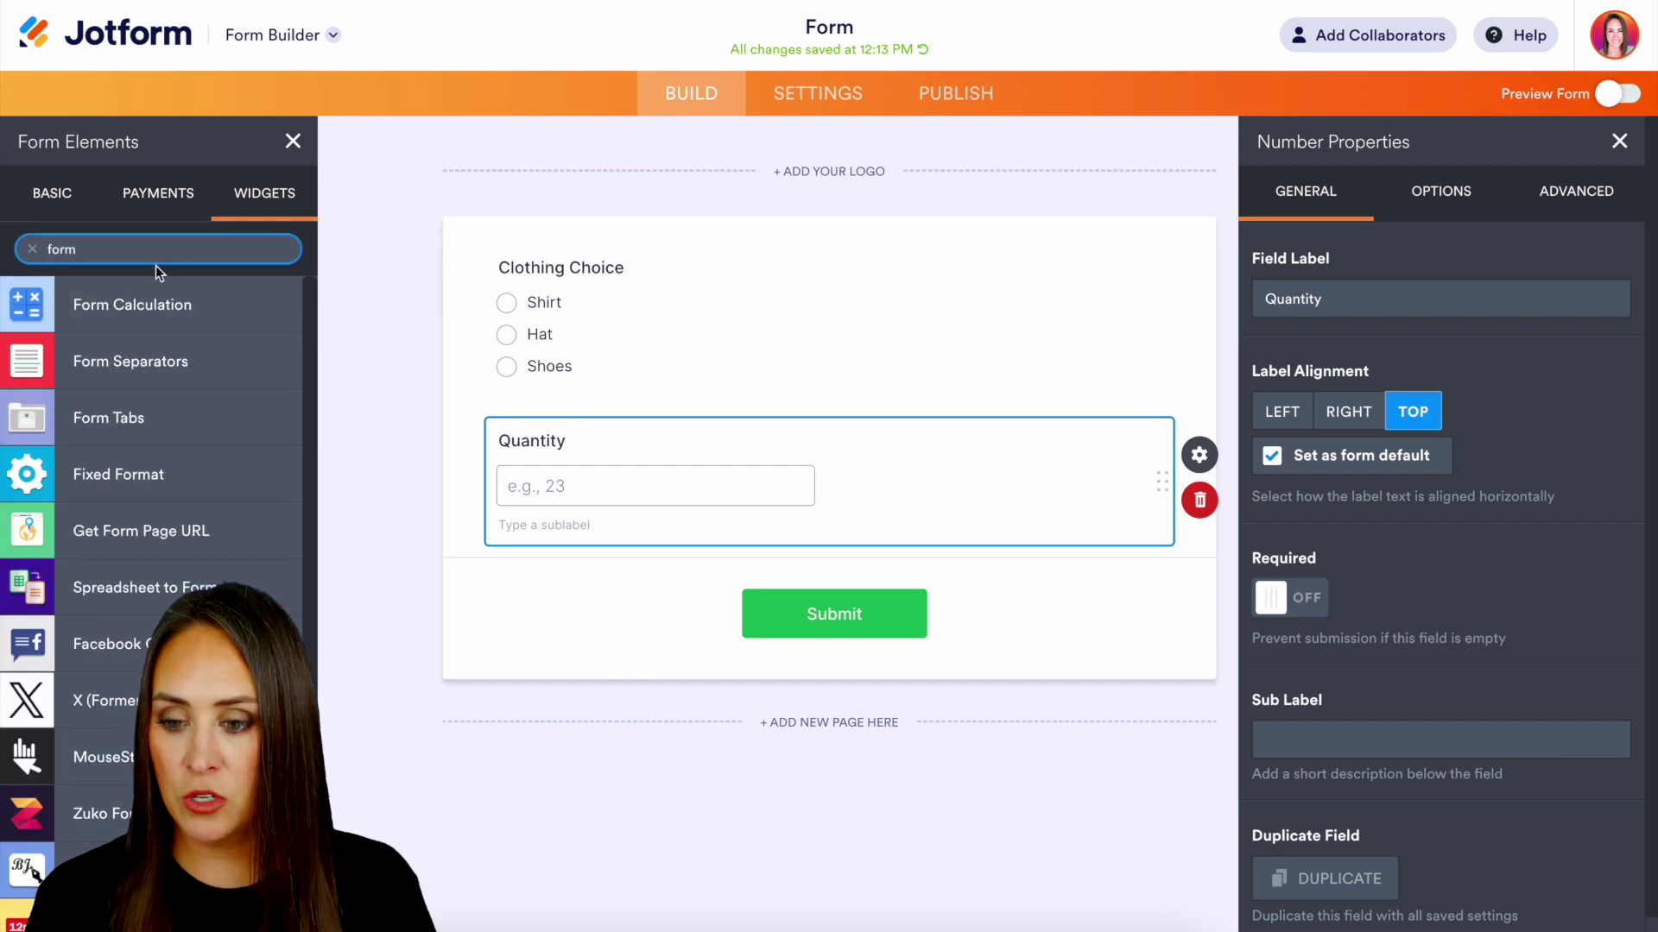
pyautogui.moveTo(95, 308); pyautogui.dragTo(730, 598)
pyautogui.click(570, 565)
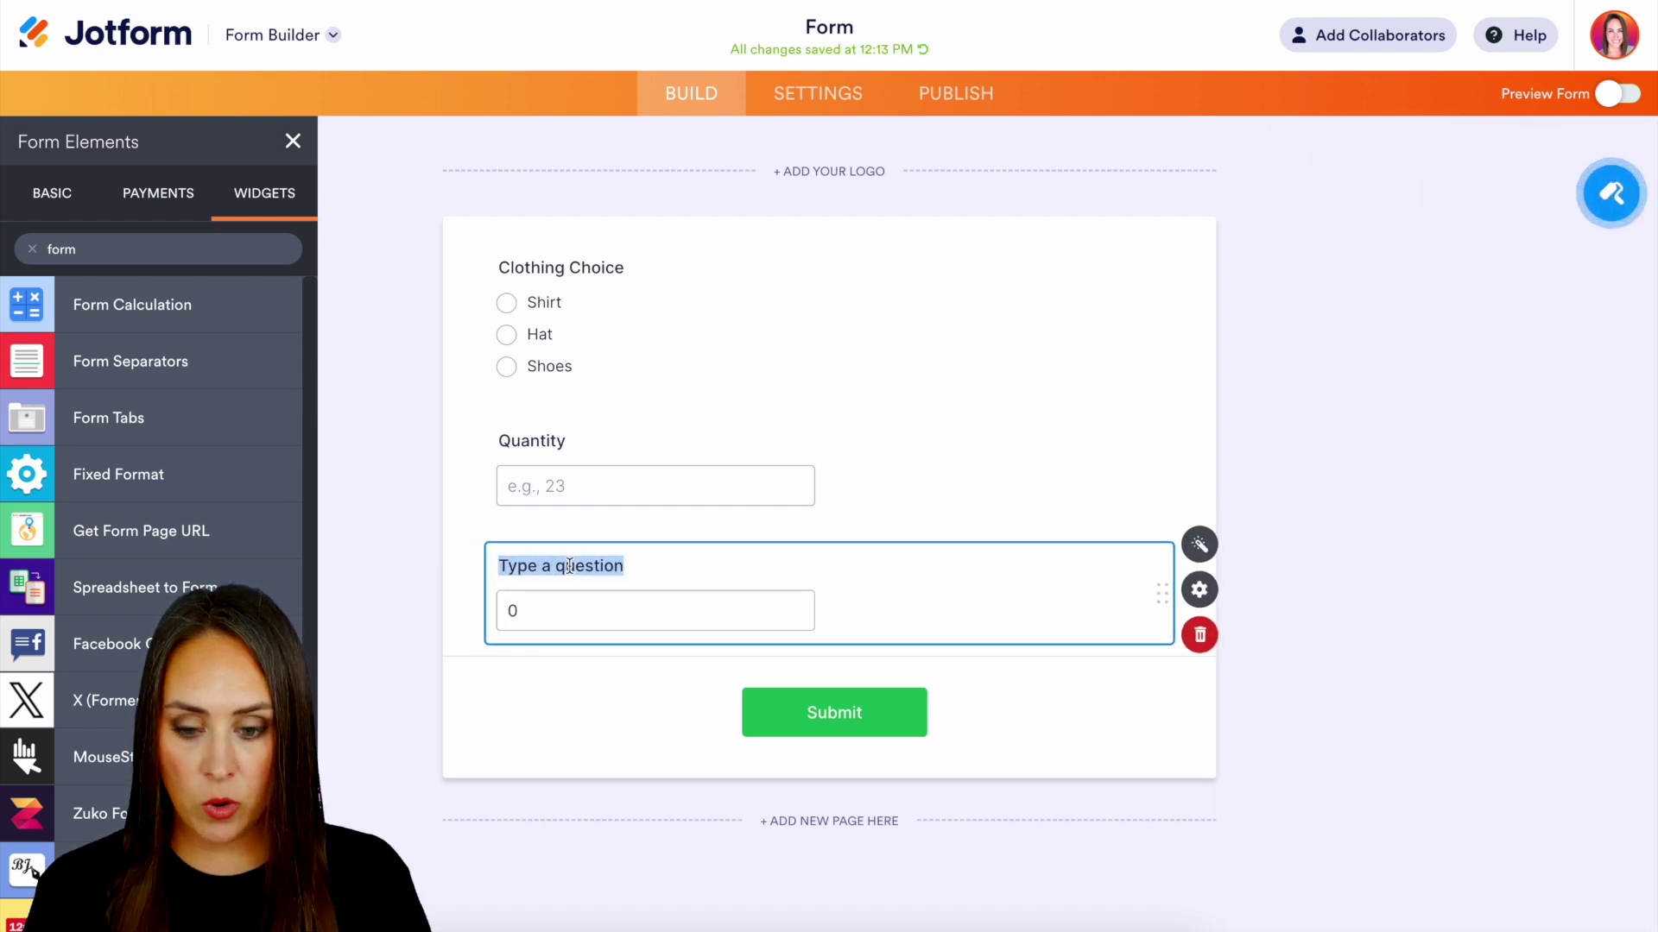
pyautogui.write('Total')
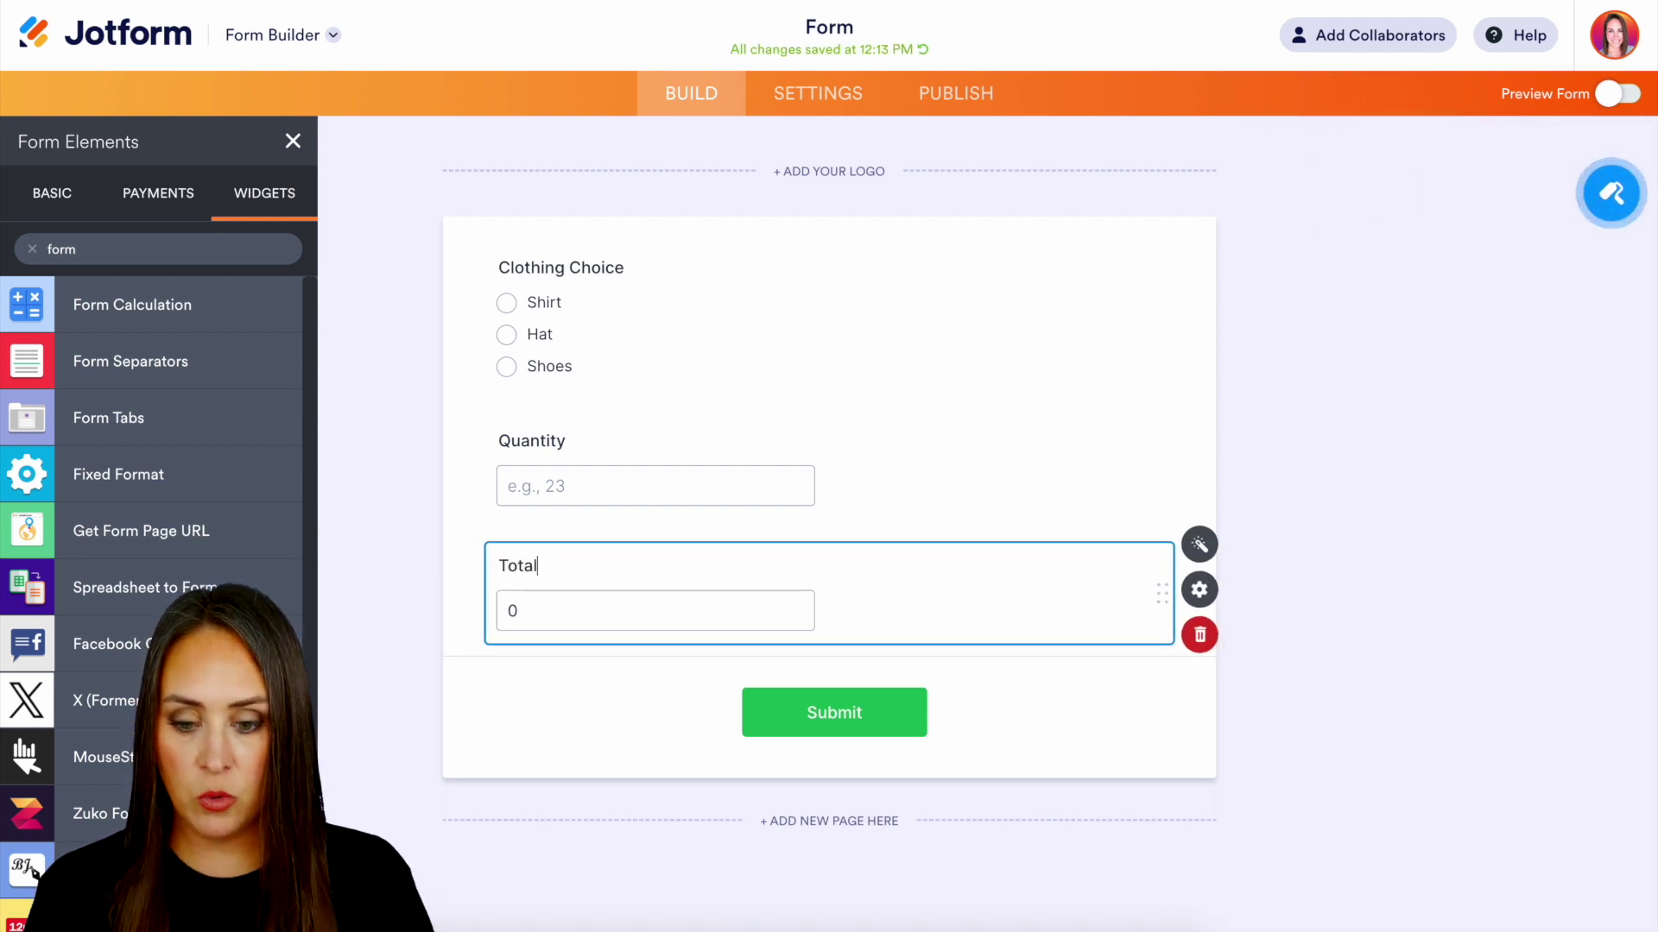
# - Build the Total formula Clothing Choice × Quantity in Widget Settings and save it
pyautogui.click(1199, 545)
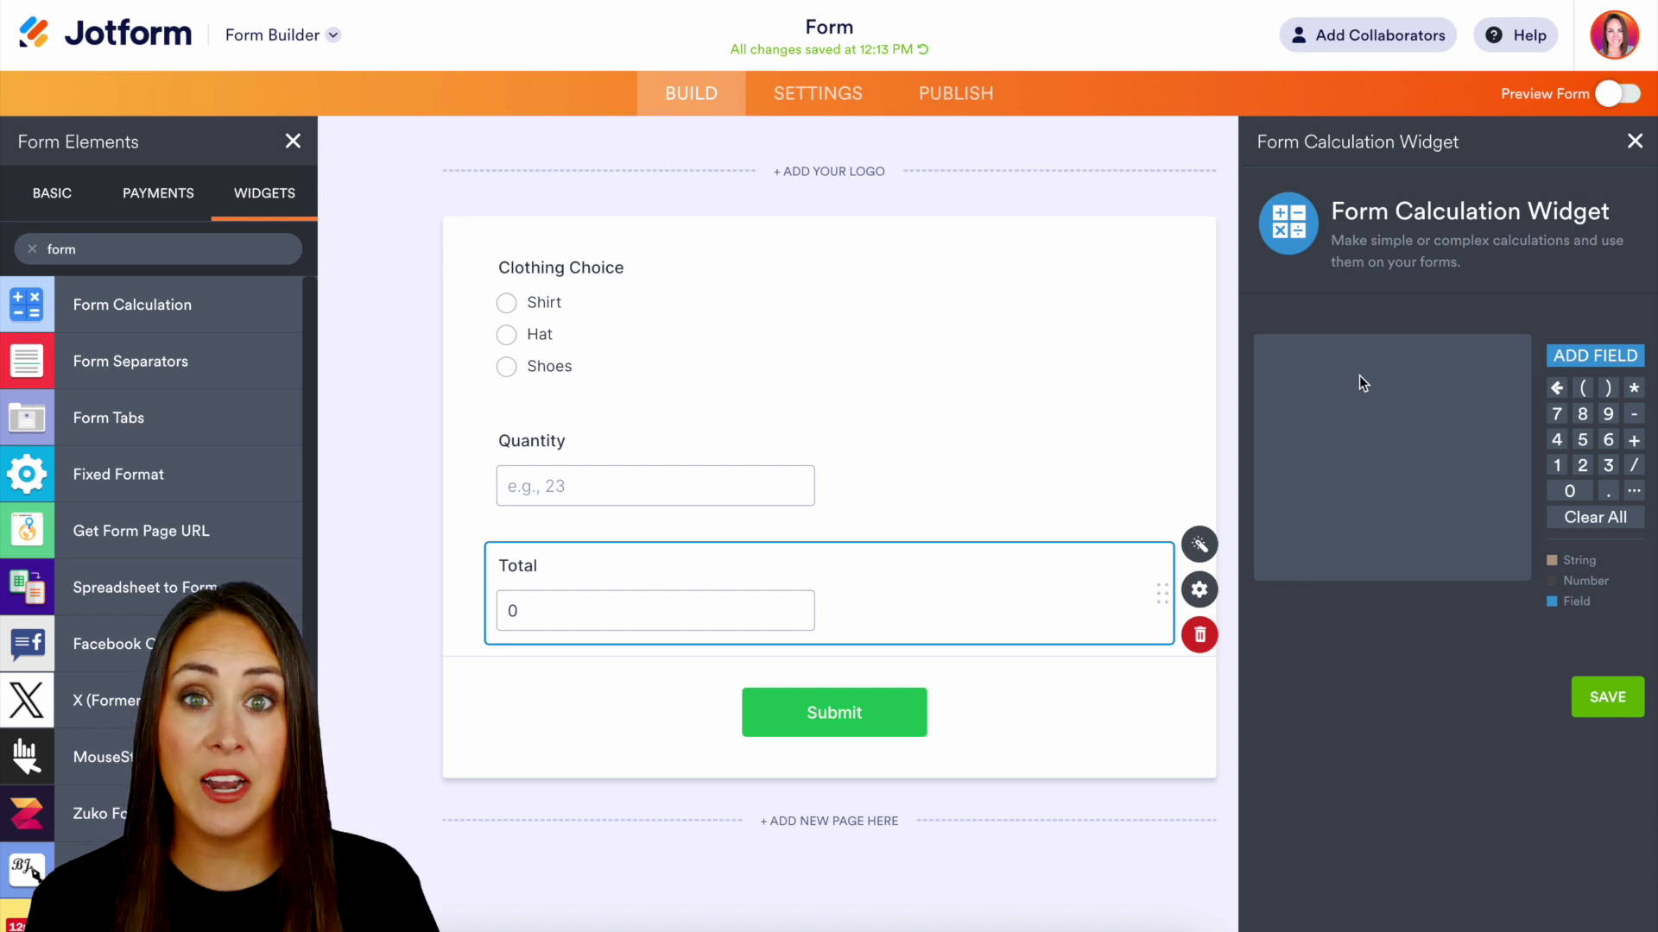
pyautogui.click(1590, 356)
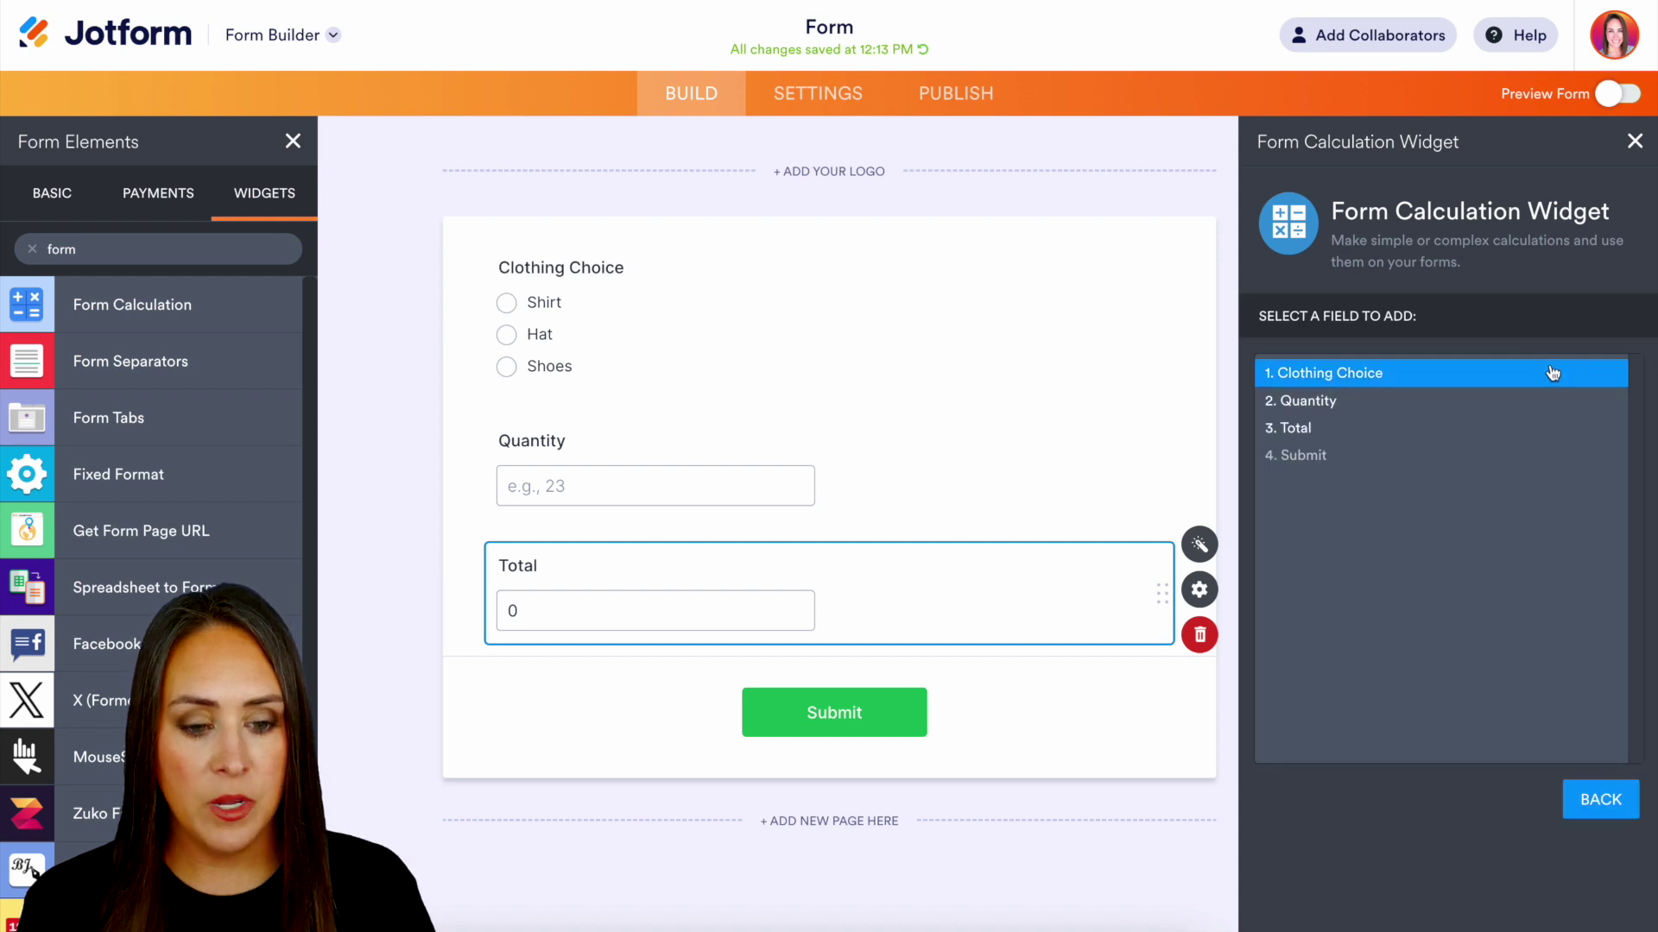
pyautogui.click(1356, 373)
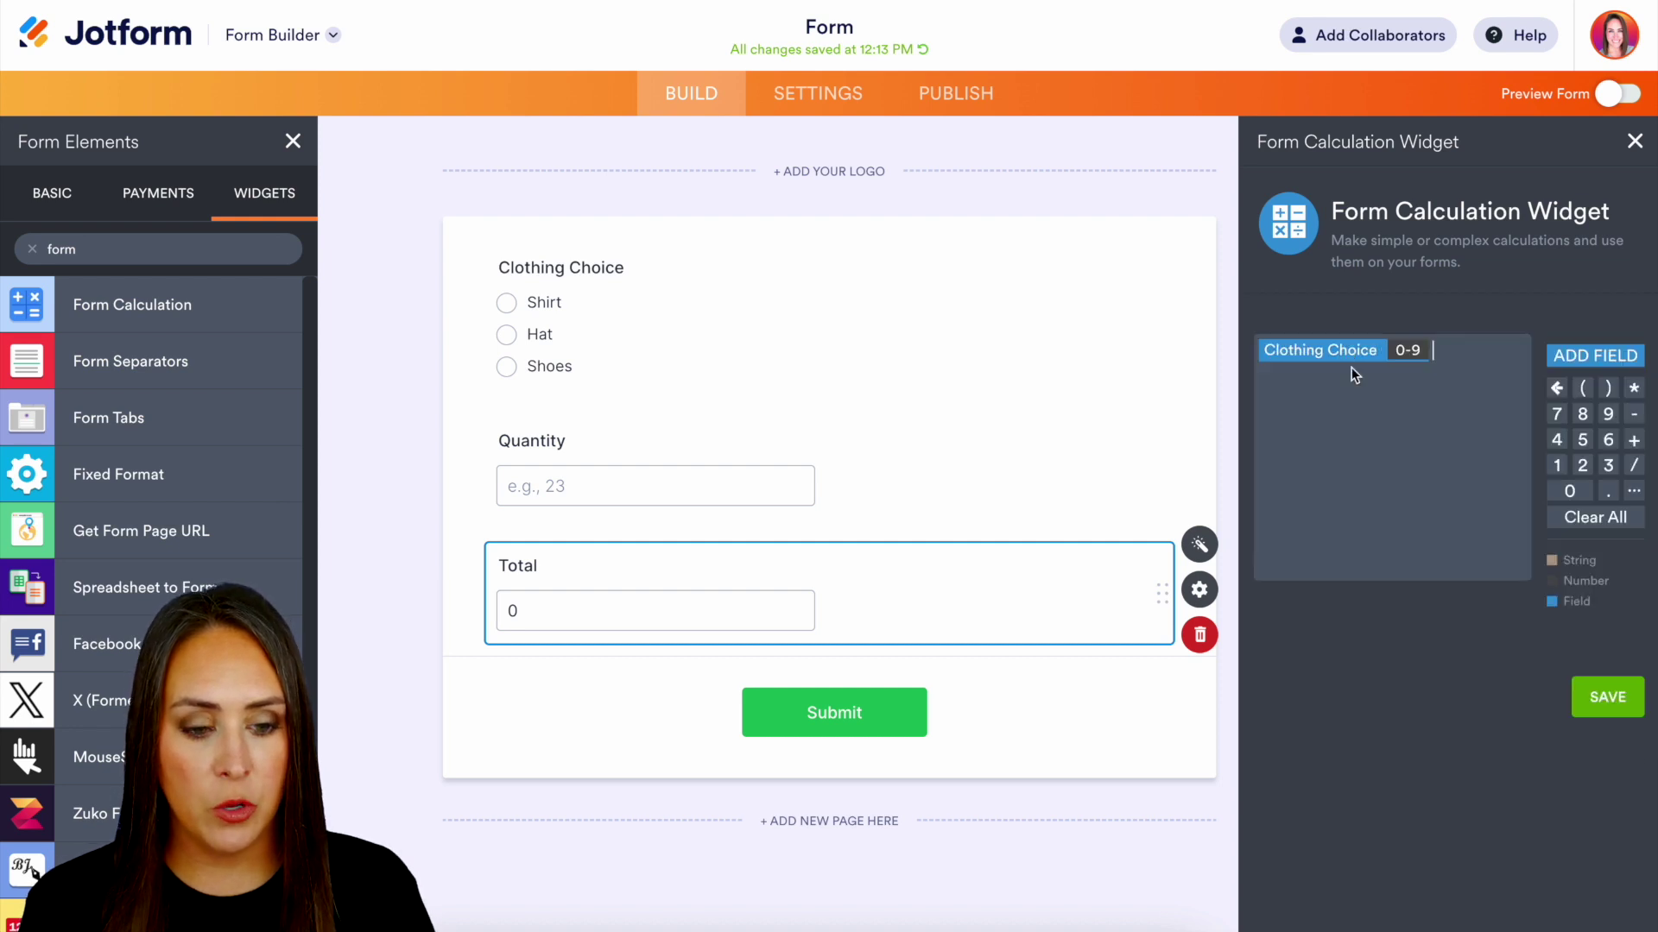
pyautogui.click(1636, 391)
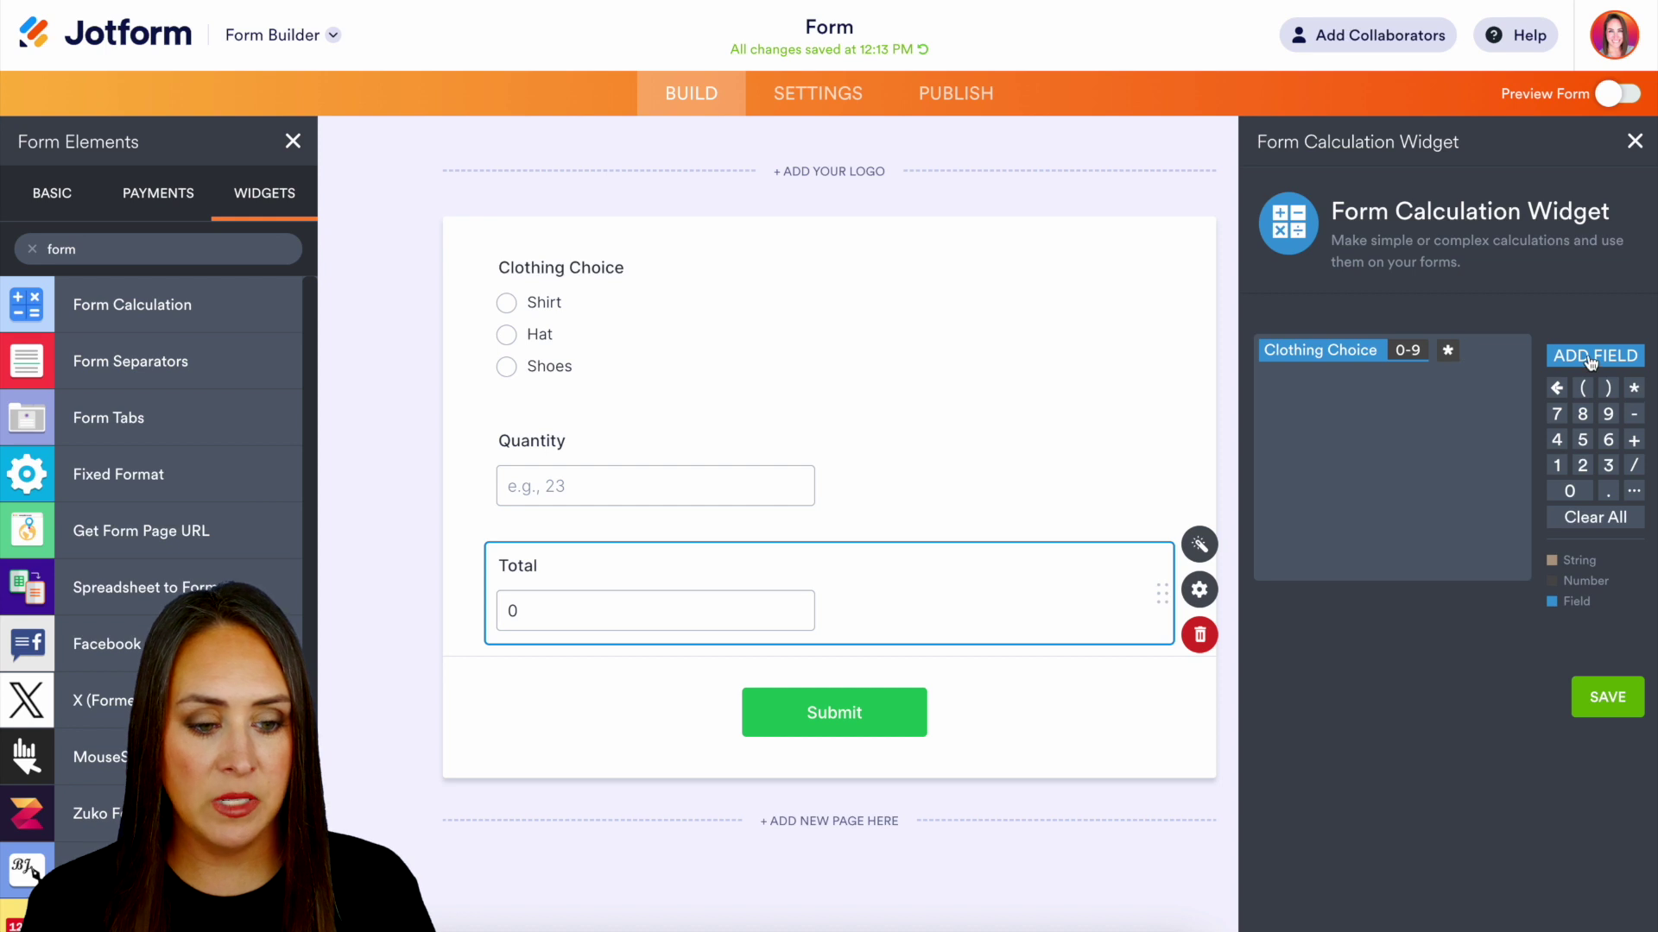
pyautogui.click(1599, 357)
pyautogui.click(1330, 406)
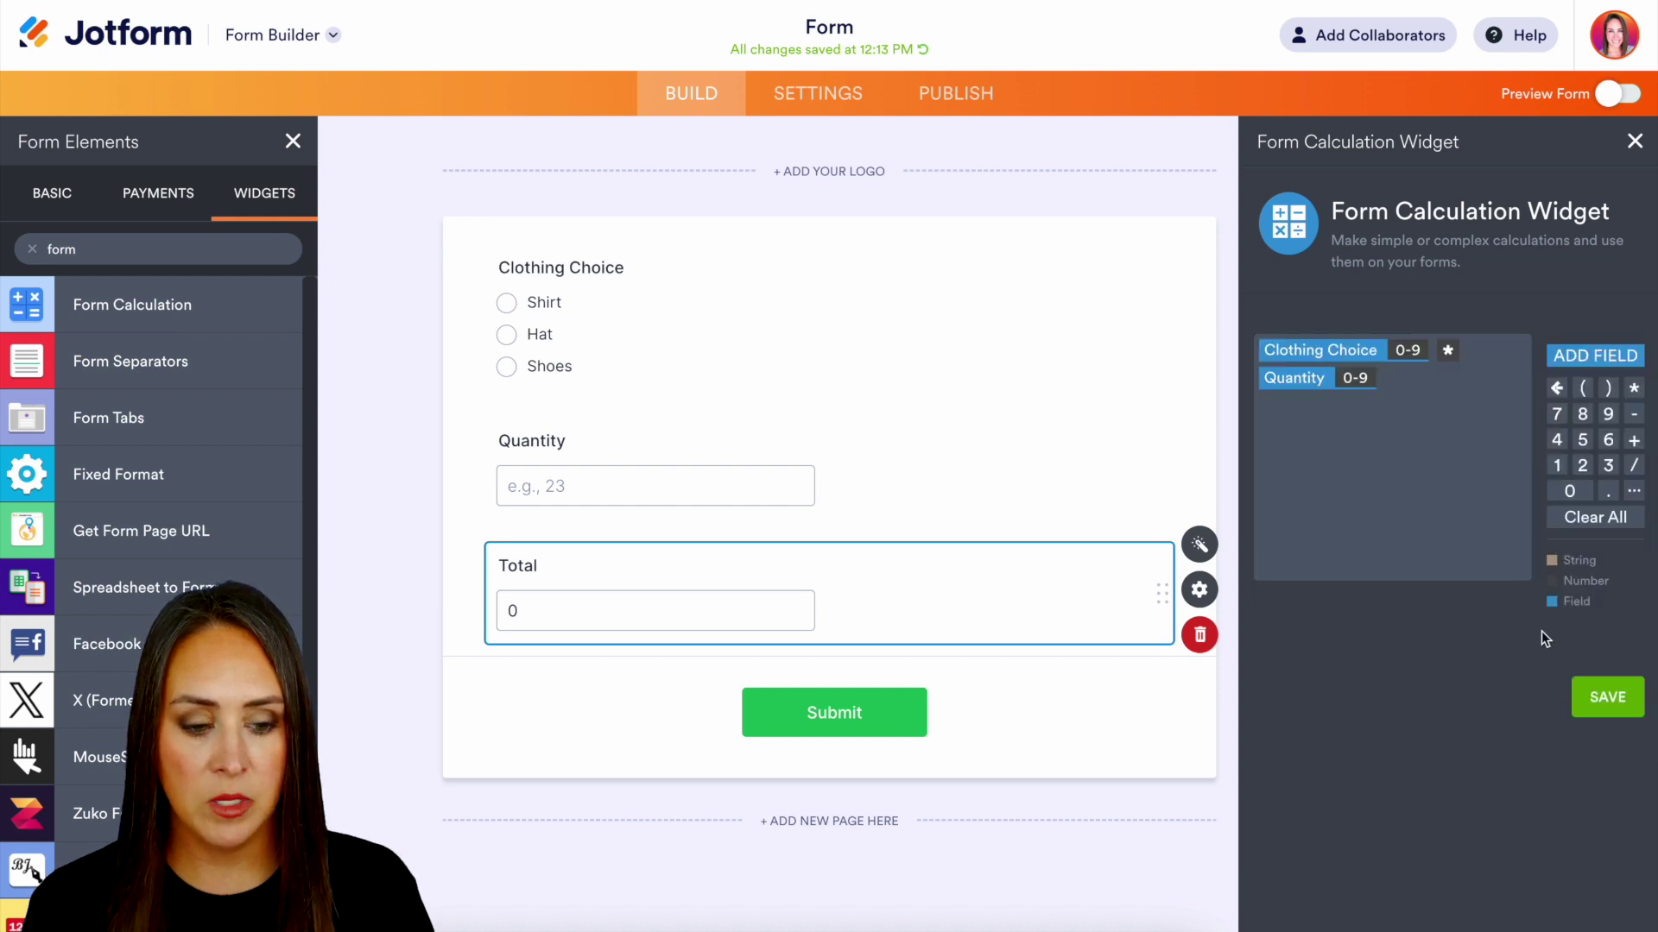
pyautogui.click(1604, 710)
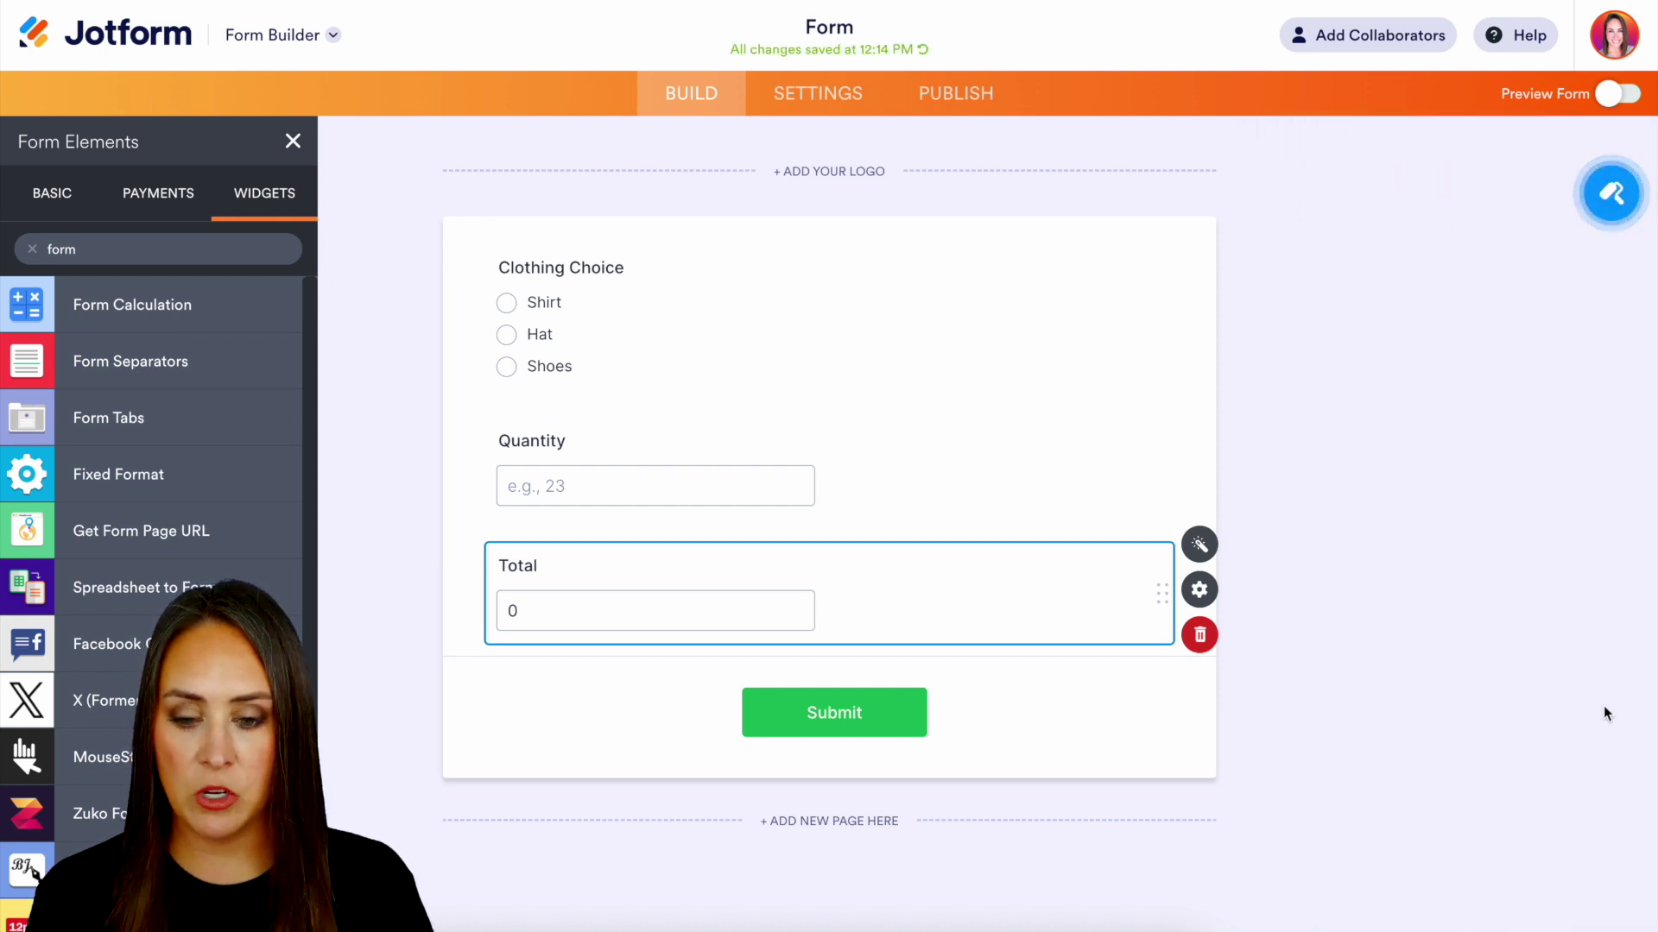
pyautogui.click(1618, 99)
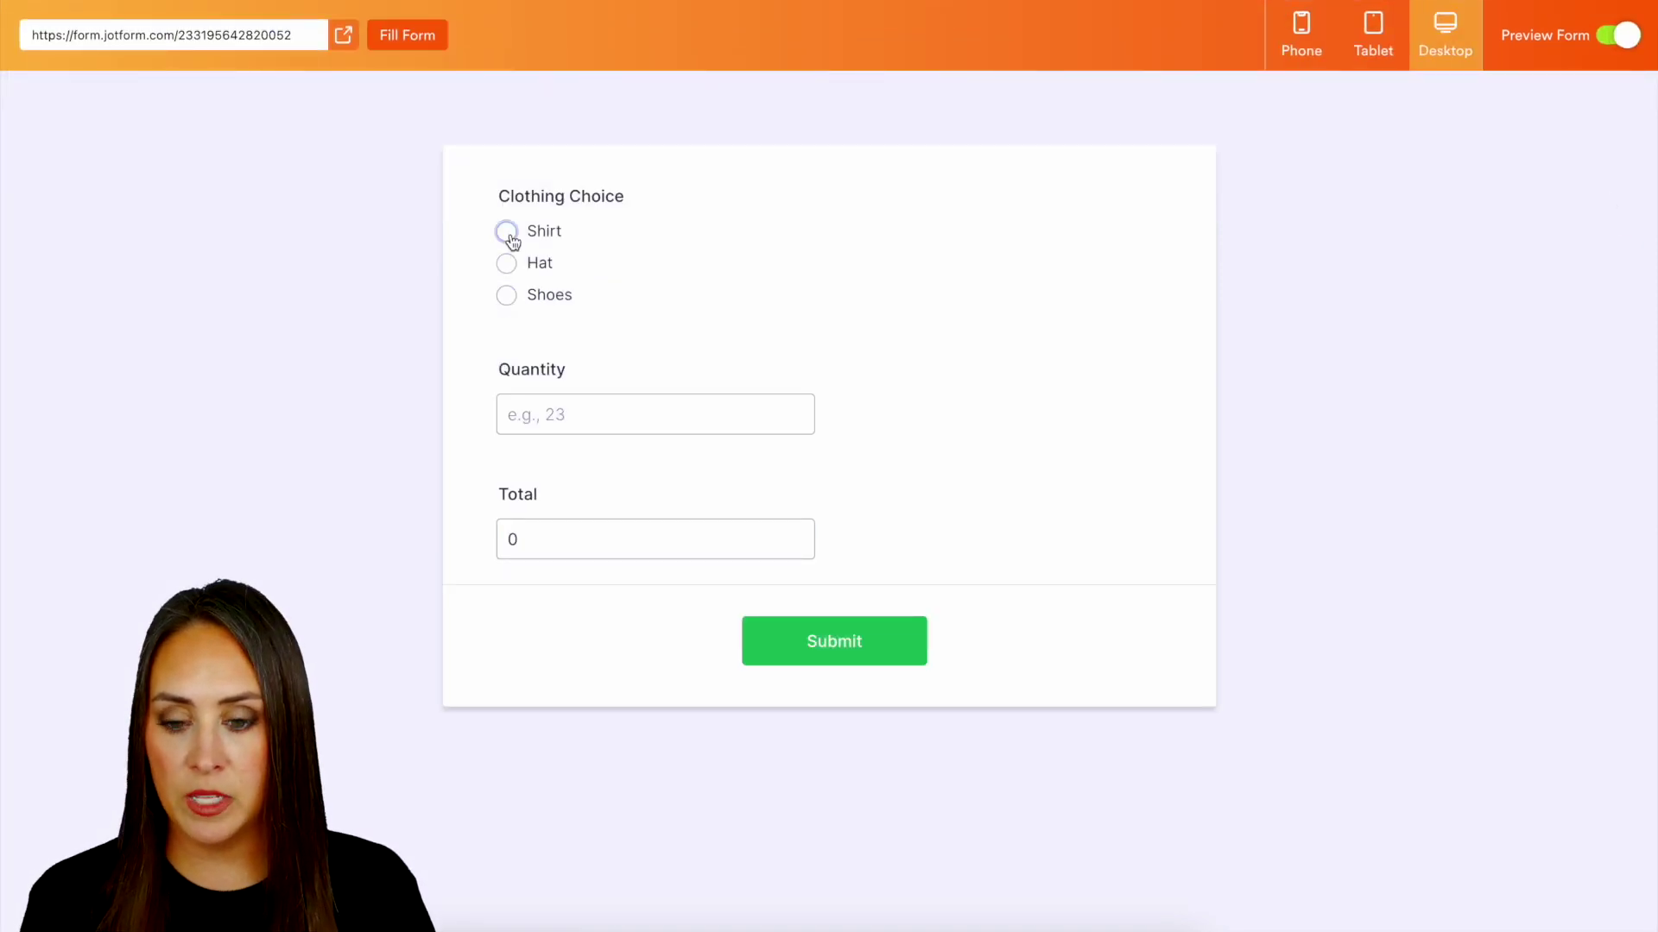
pyautogui.click(510, 235)
pyautogui.click(574, 411)
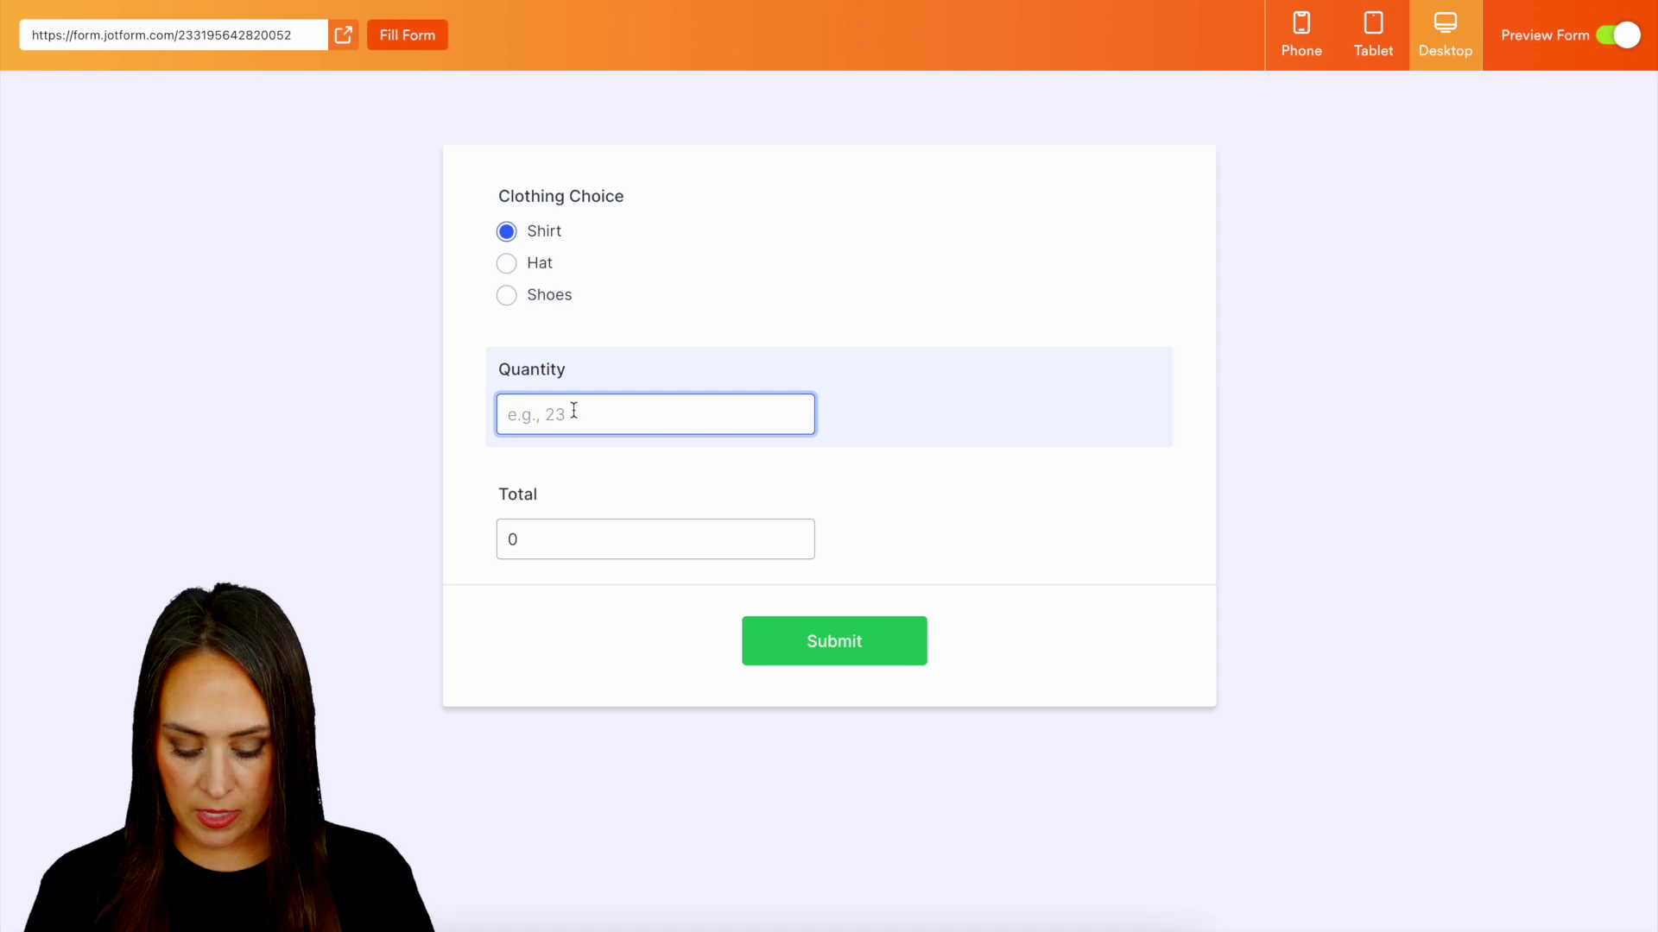
pyautogui.write('2')
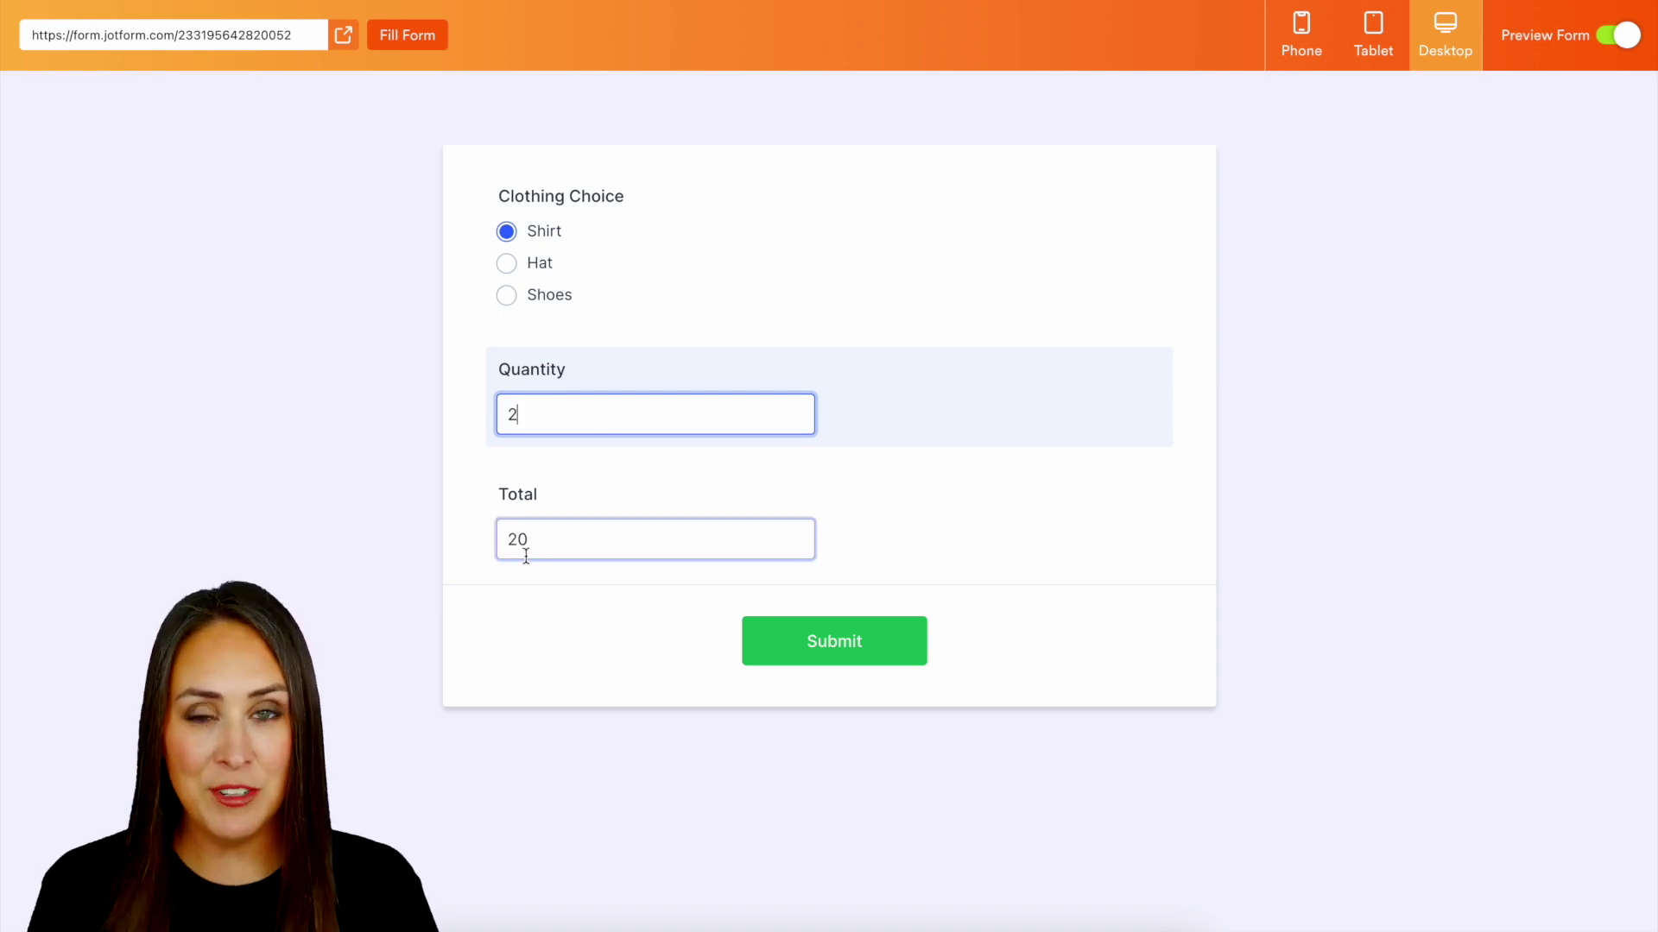
pyautogui.click(509, 299)
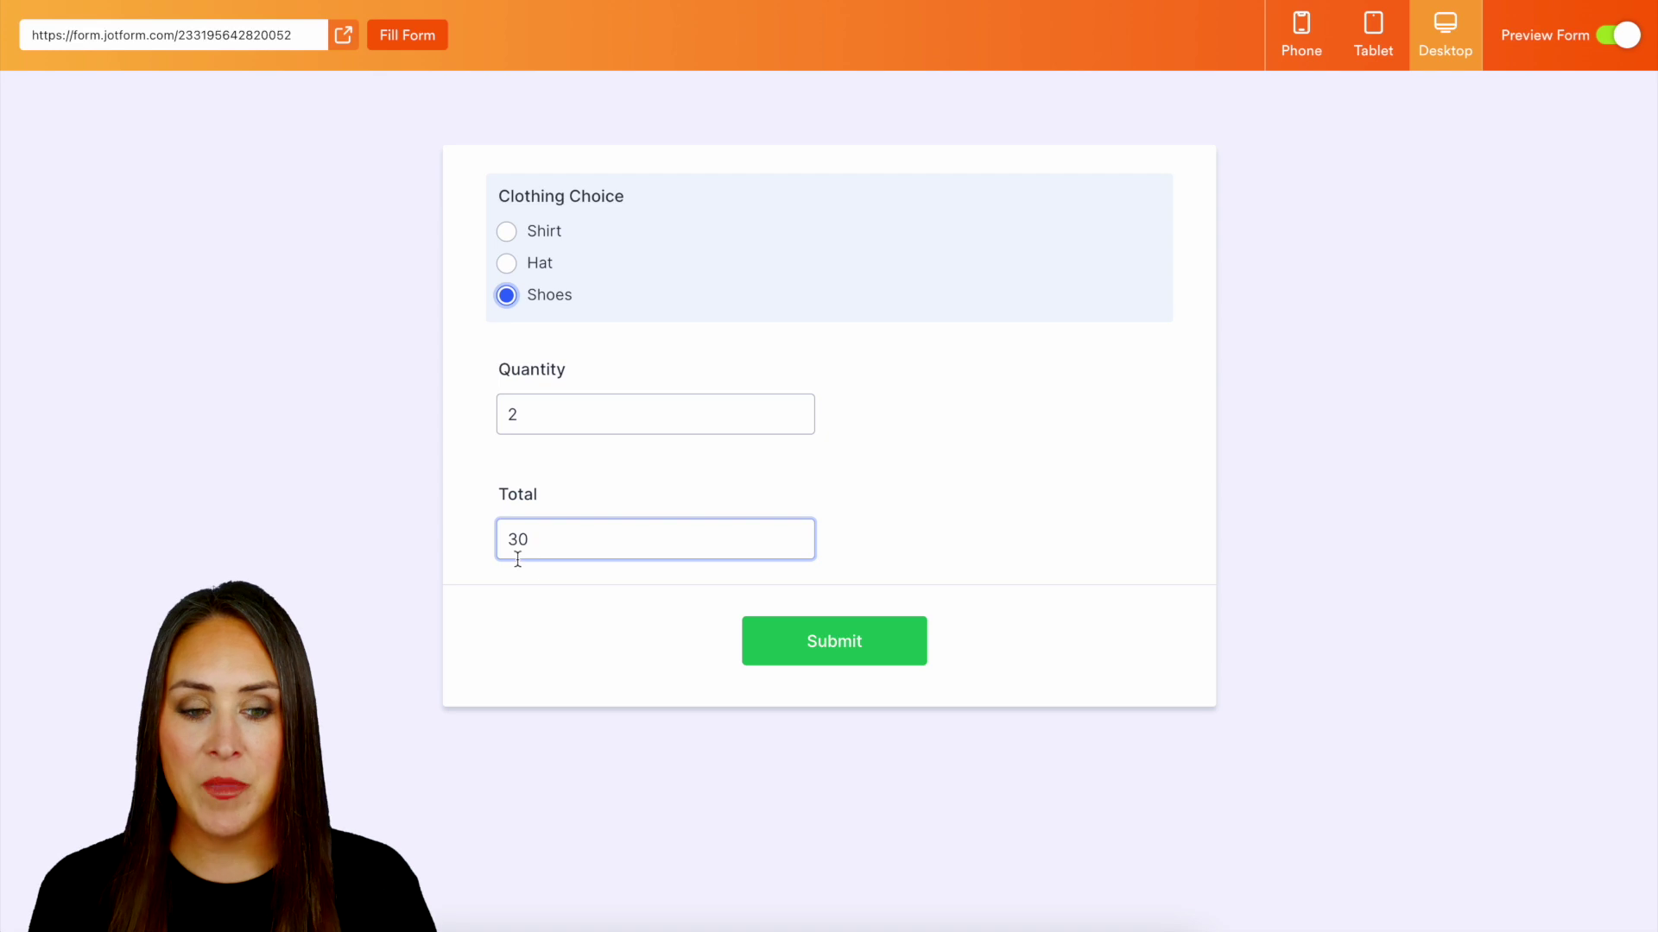
pyautogui.click(1618, 34)
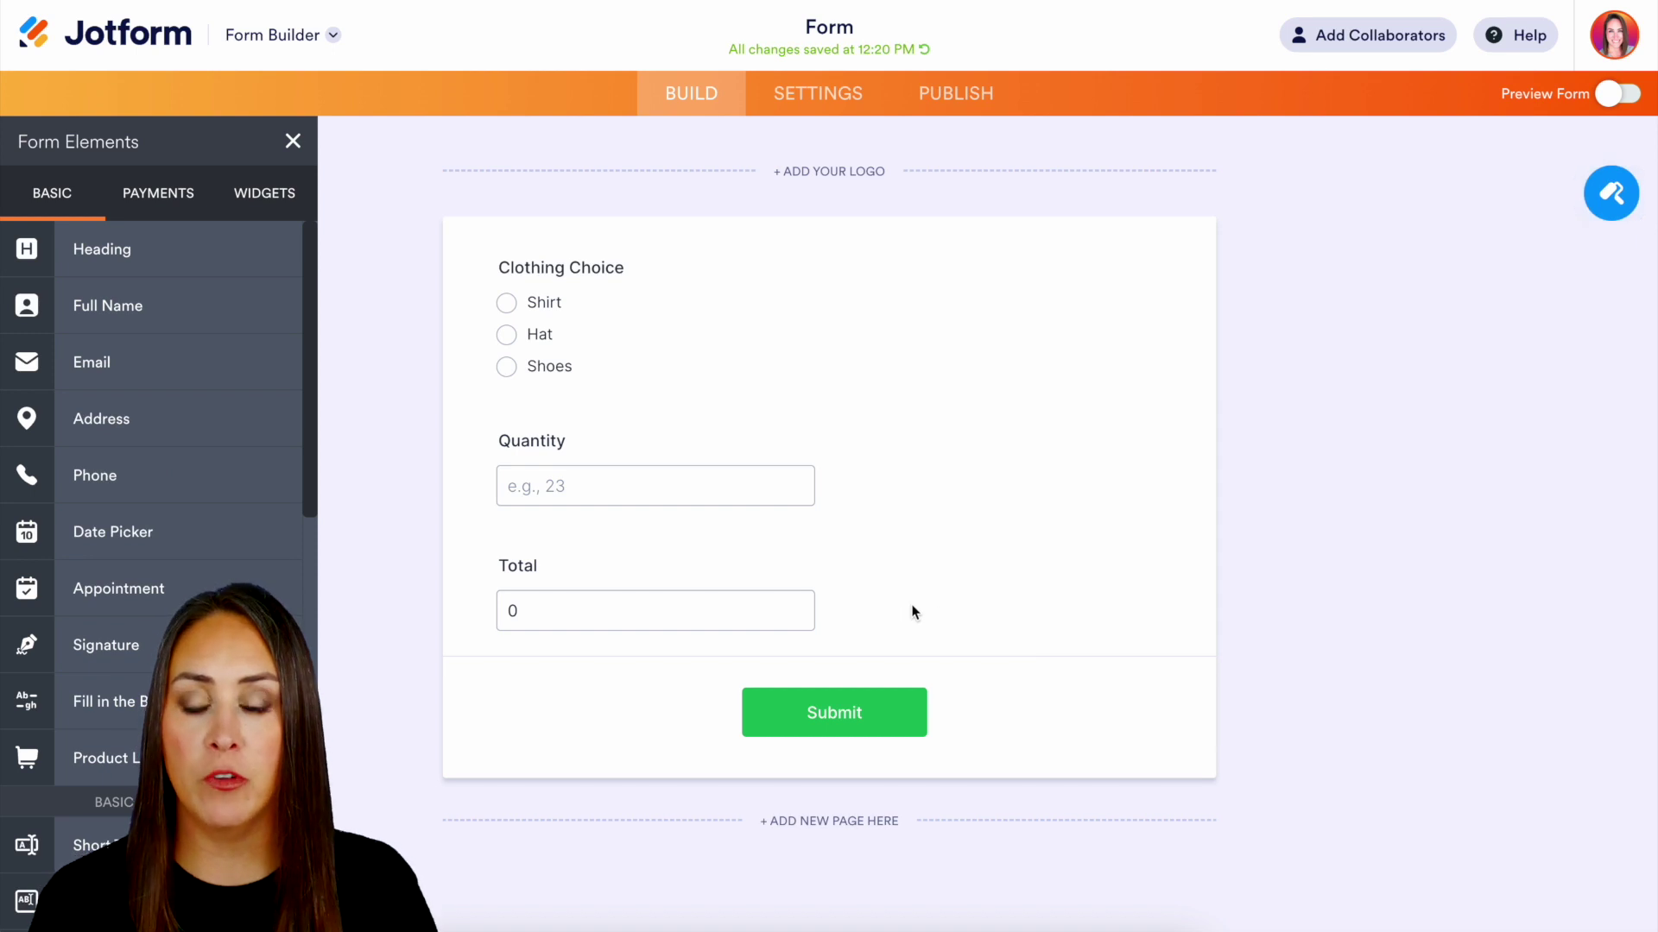
# - Reopen Total's calculation settings and enter the formula 78 × 9 × Quantity
pyautogui.click(913, 610)
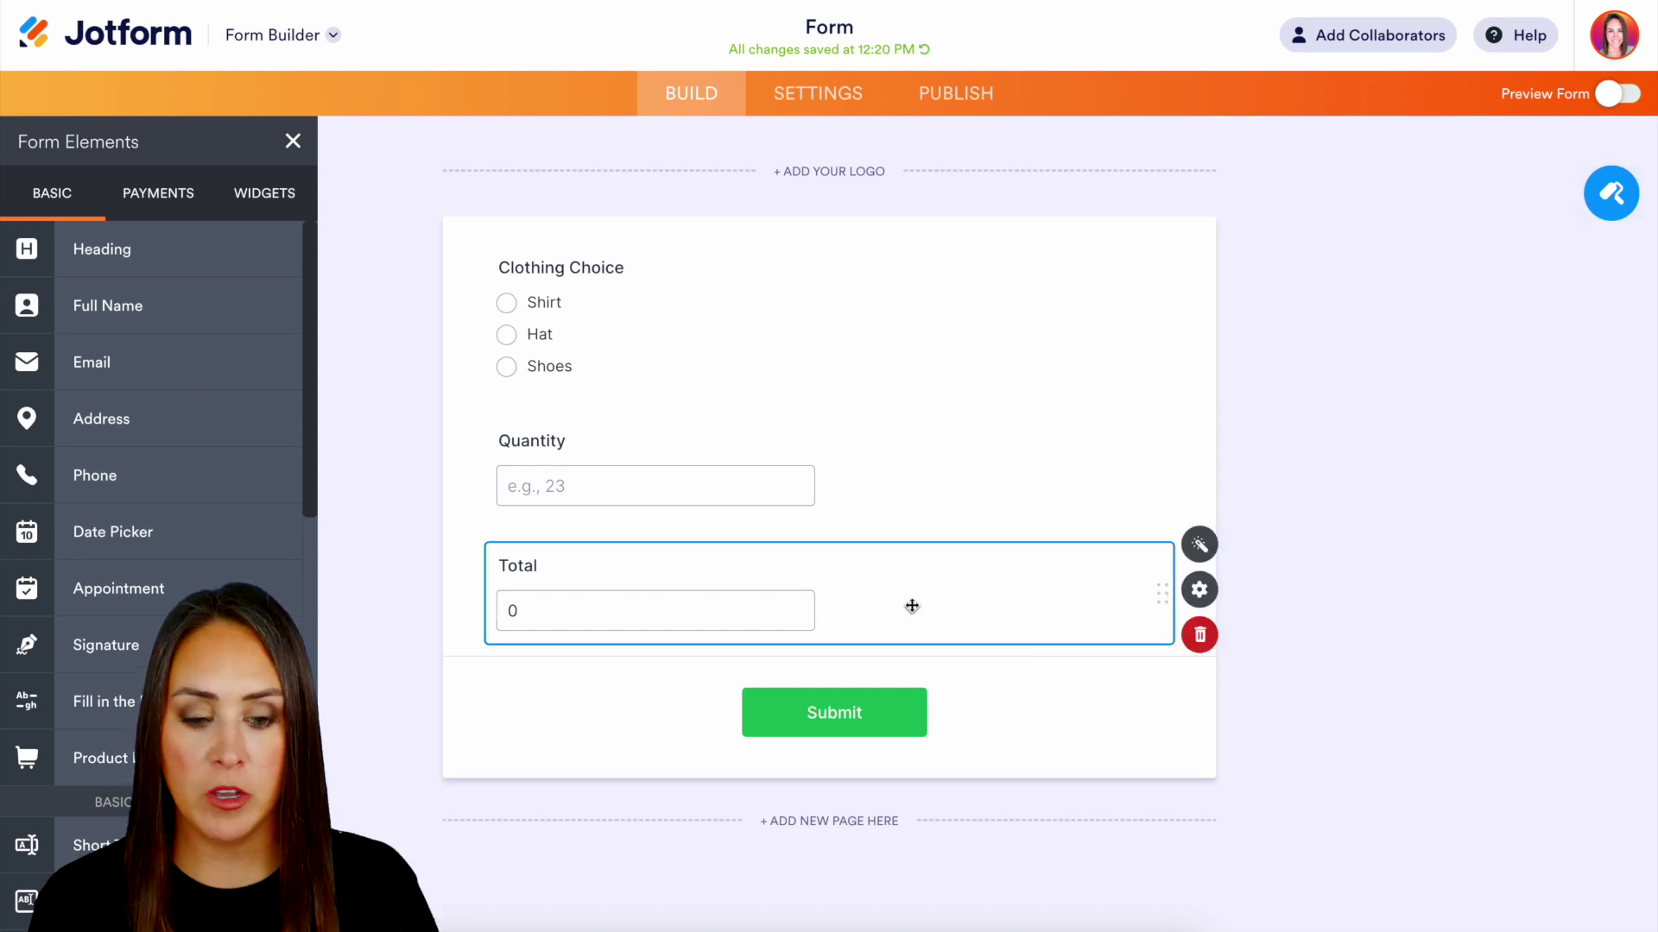
pyautogui.click(1200, 545)
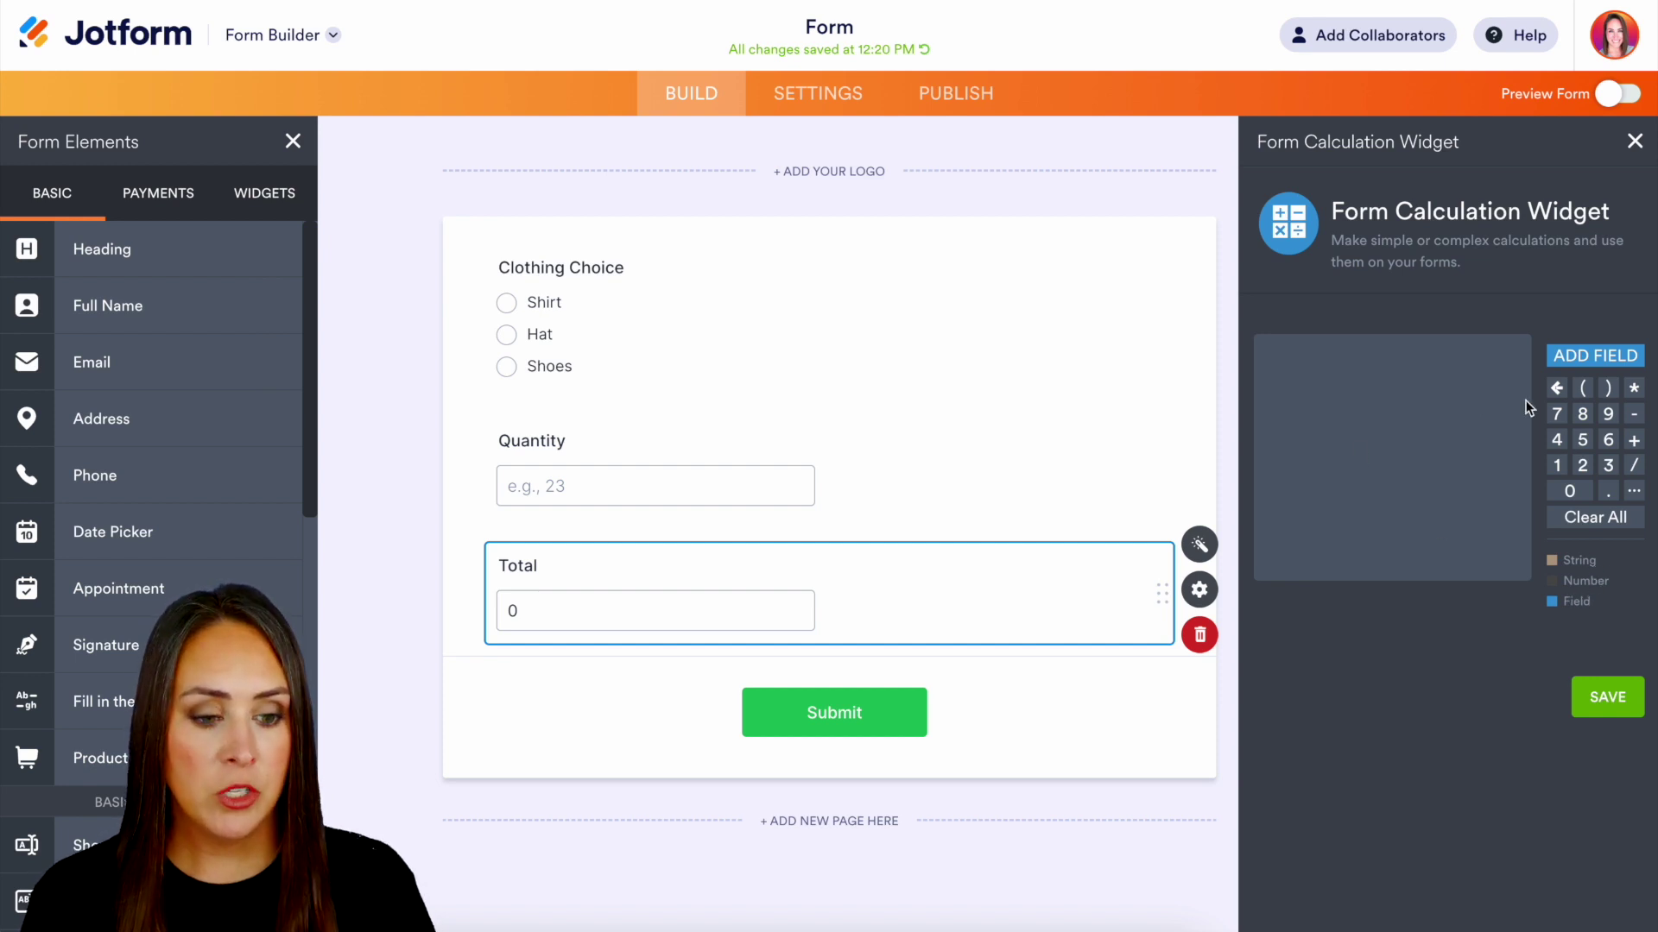
pyautogui.click(1557, 415)
pyautogui.click(1586, 416)
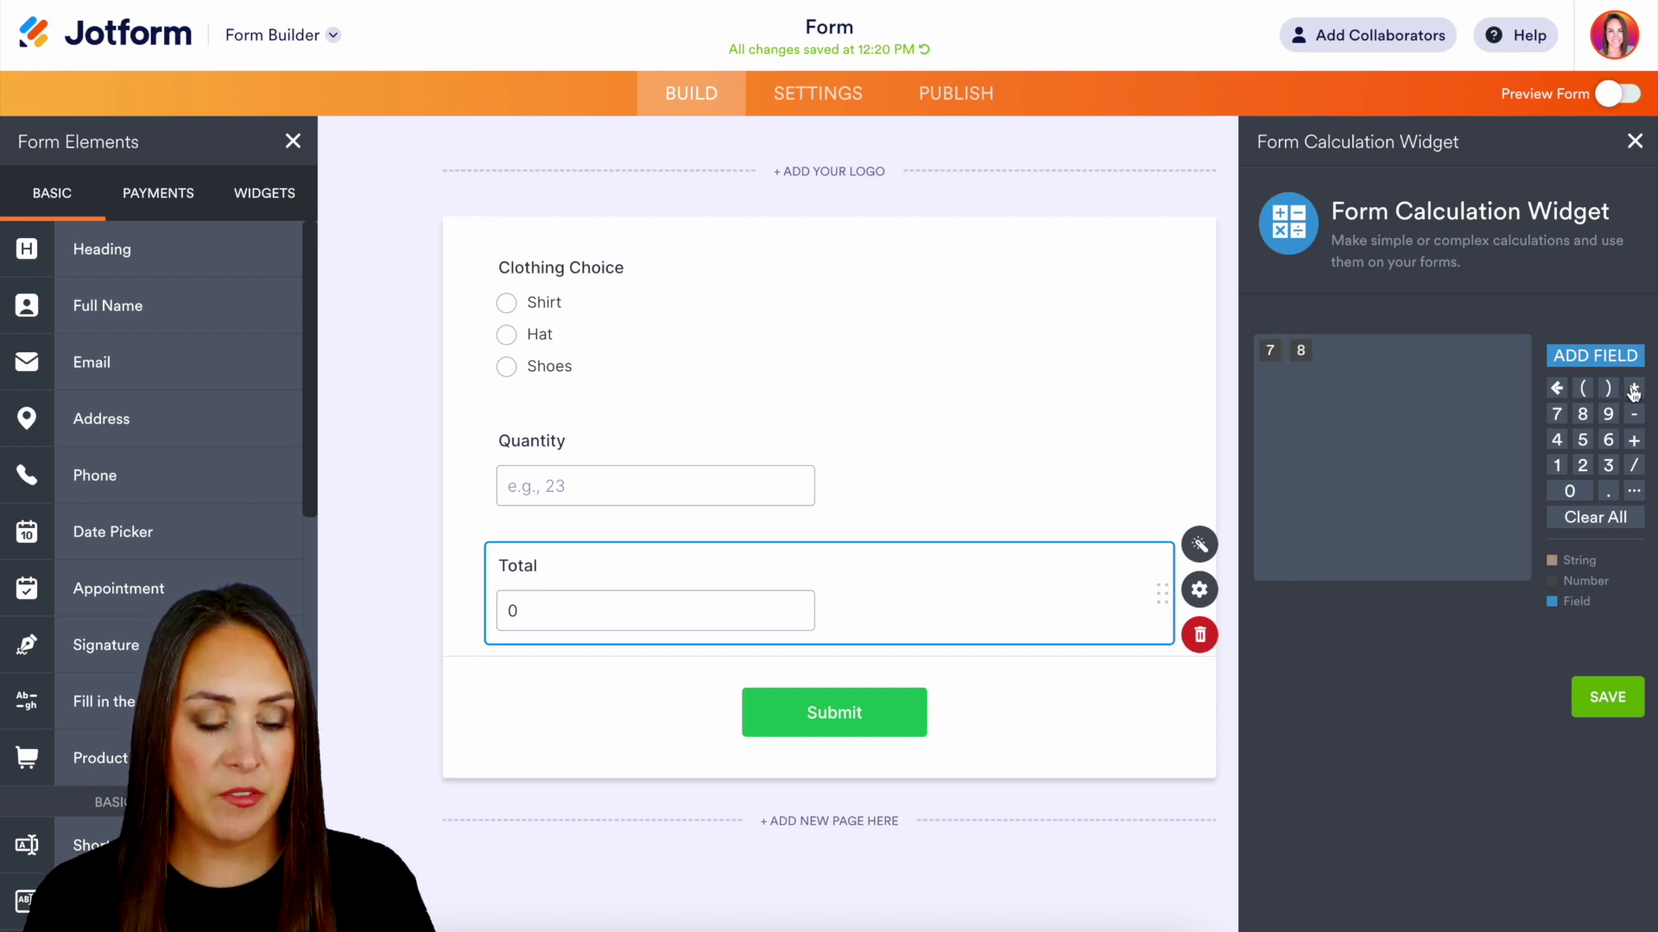
pyautogui.click(1634, 390)
pyautogui.click(1611, 418)
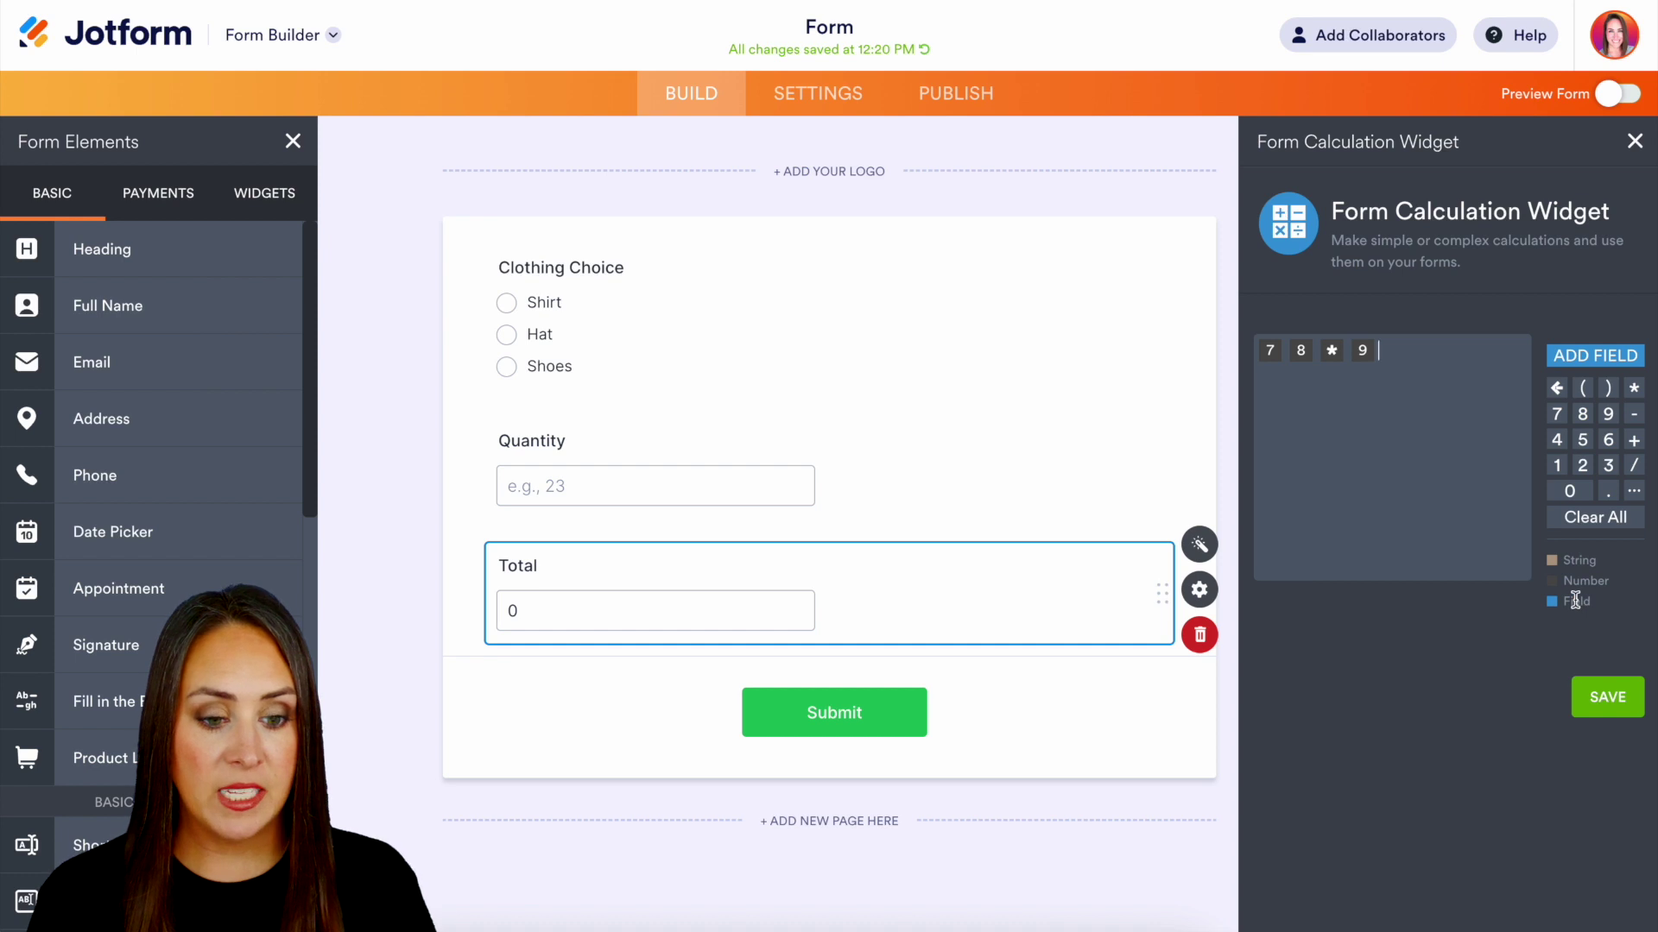
pyautogui.click(1594, 355)
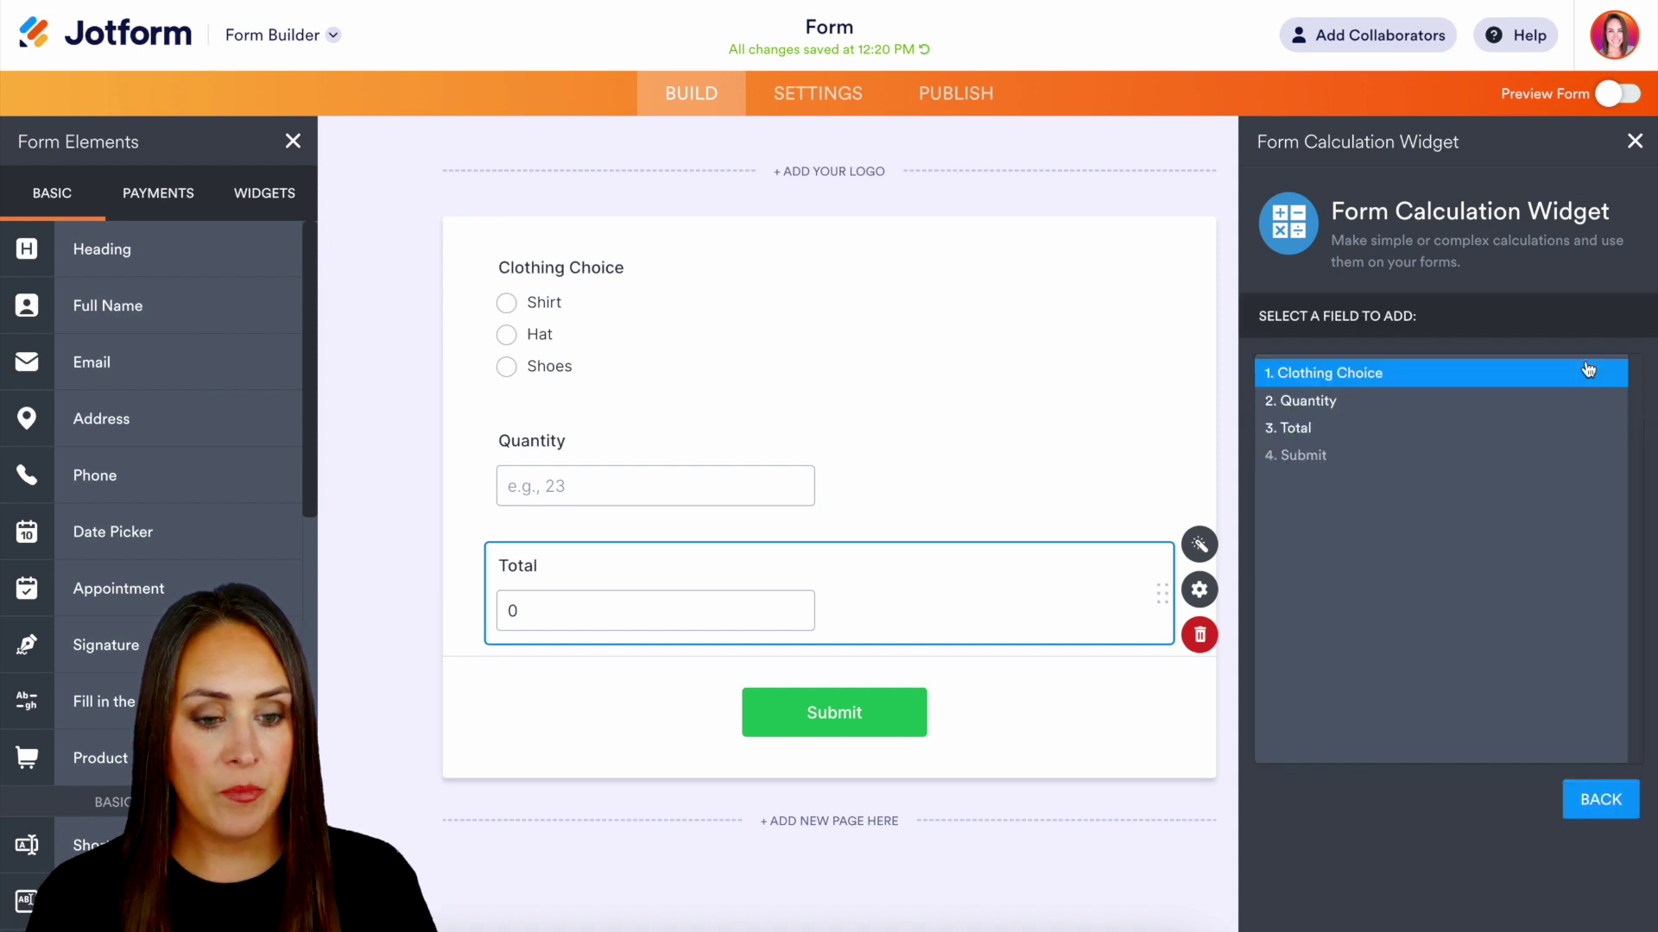
pyautogui.click(1366, 412)
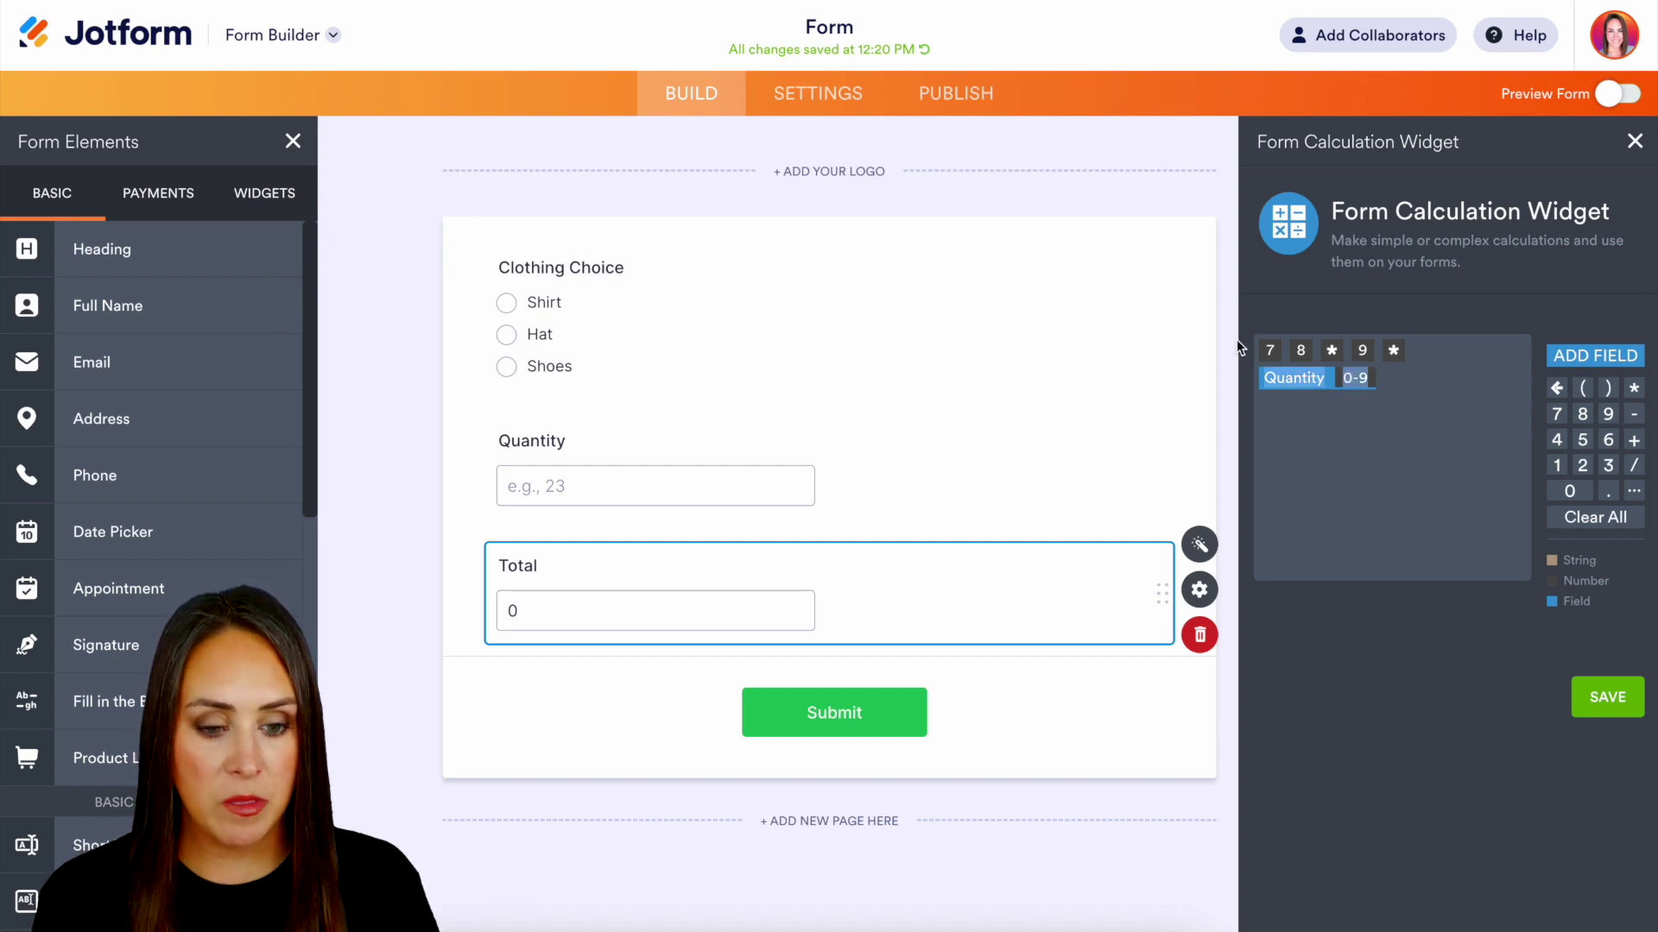
pyautogui.click(1320, 351)
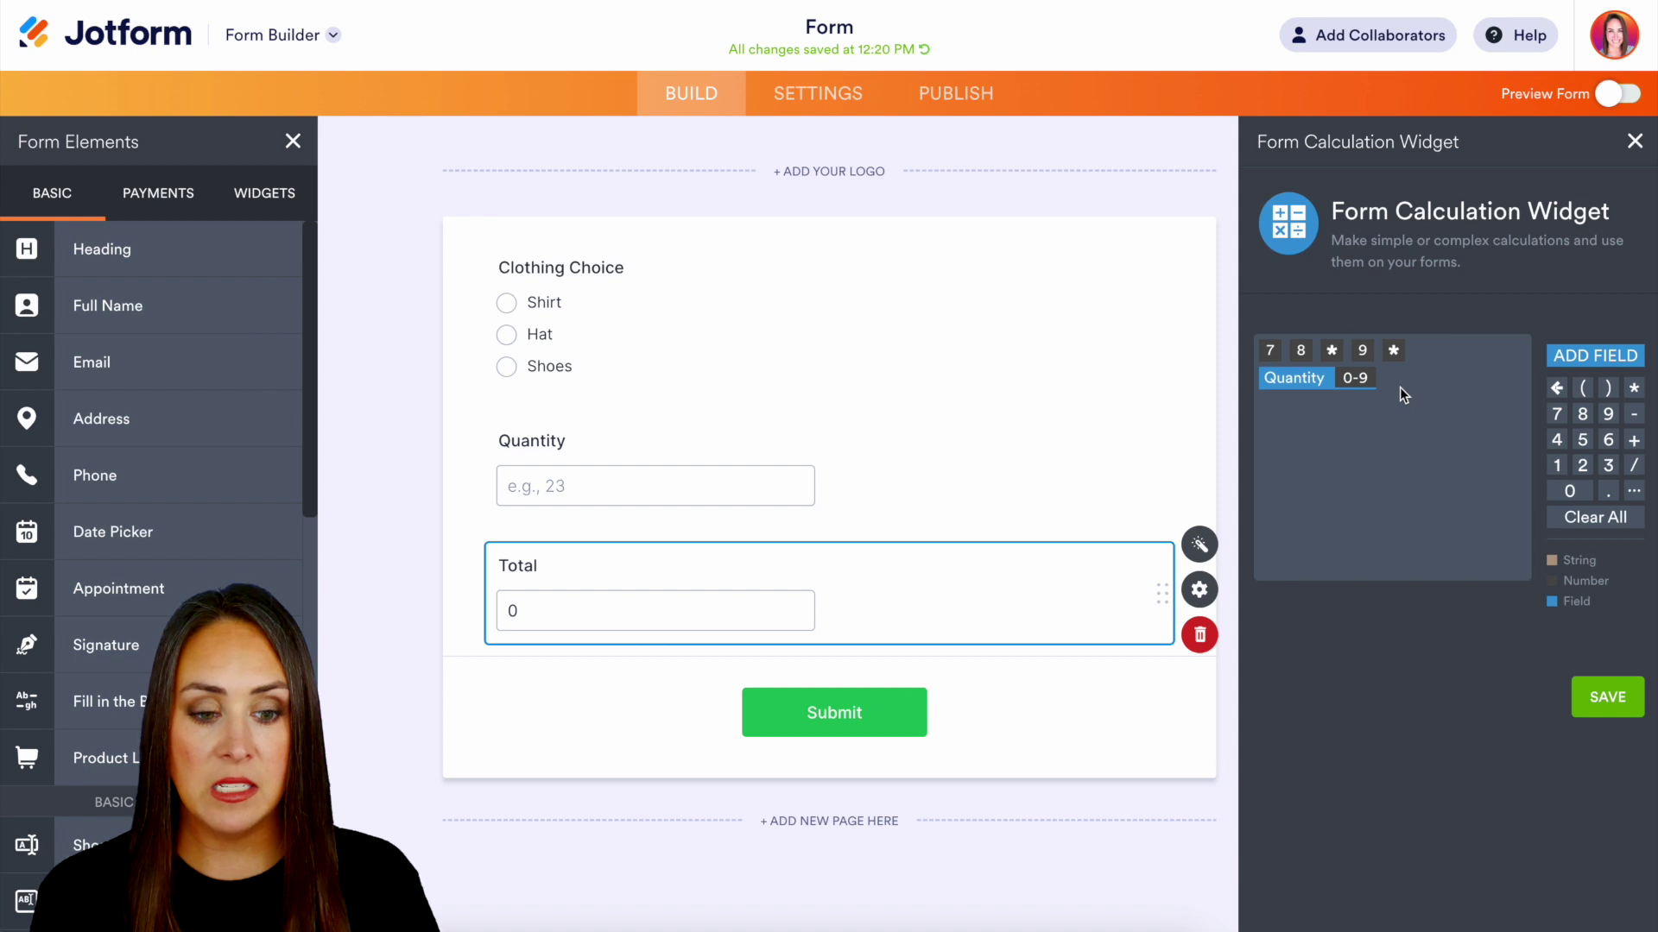
# - Clear the Total formula and replace it with an avg() function
pyautogui.press('BackSpace')
pyautogui.press('BackSpace')
pyautogui.press('BackSpace')
pyautogui.press('BackSpace')
pyautogui.press('BackSpace')
pyautogui.press('BackSpace')
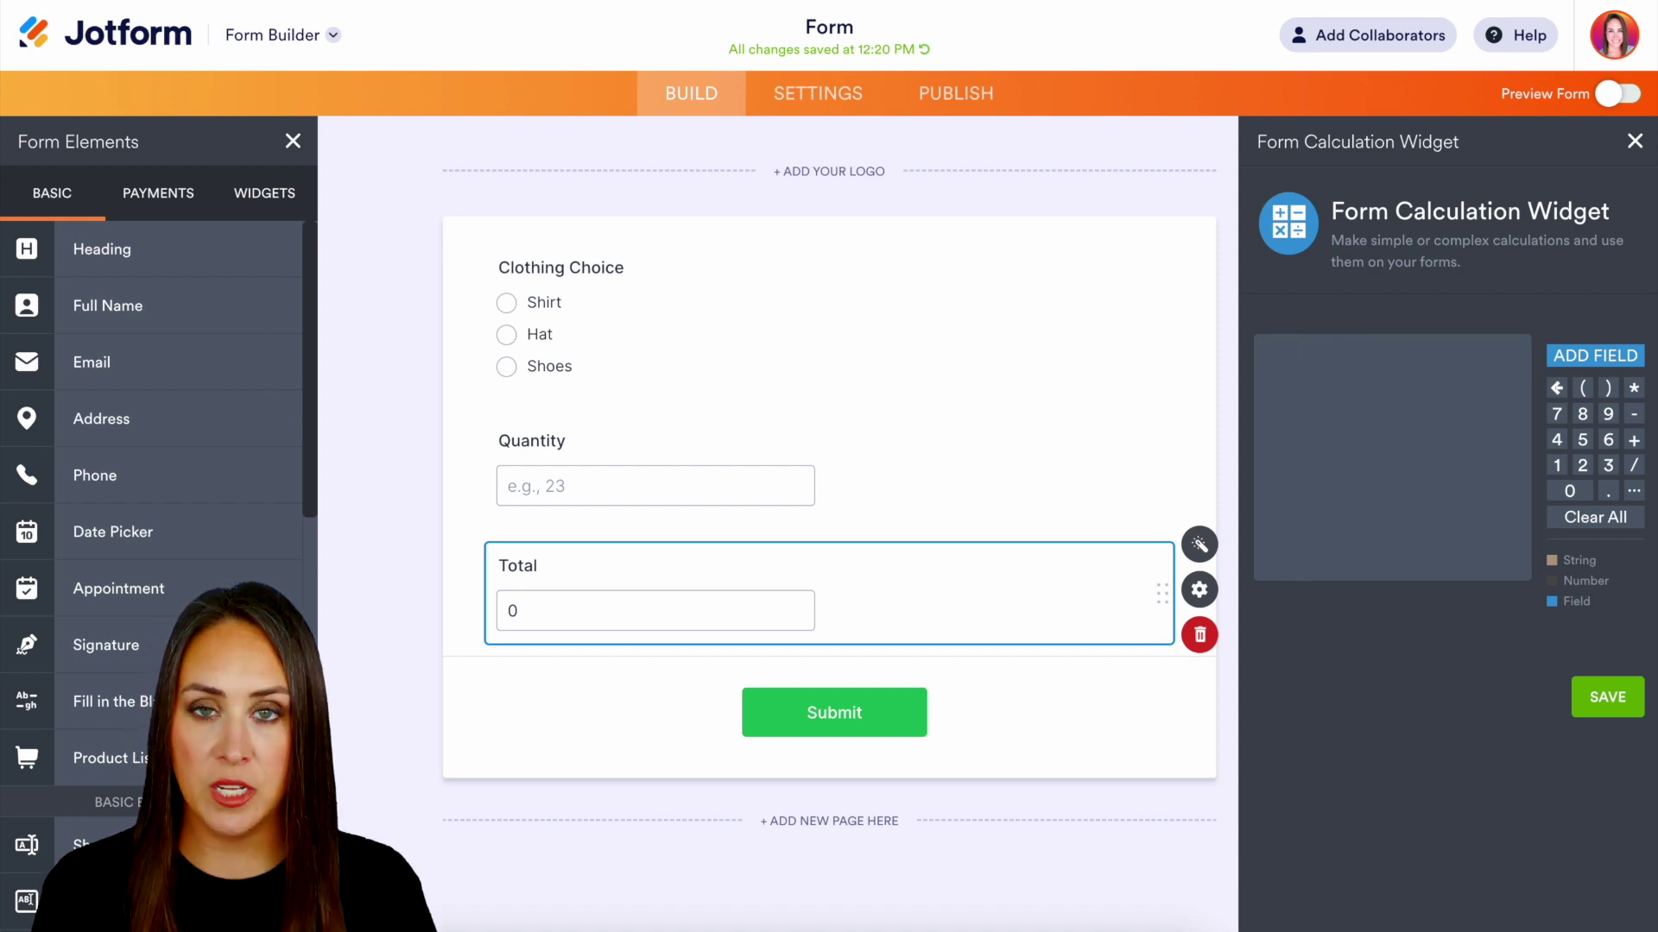
pyautogui.write('avg()')
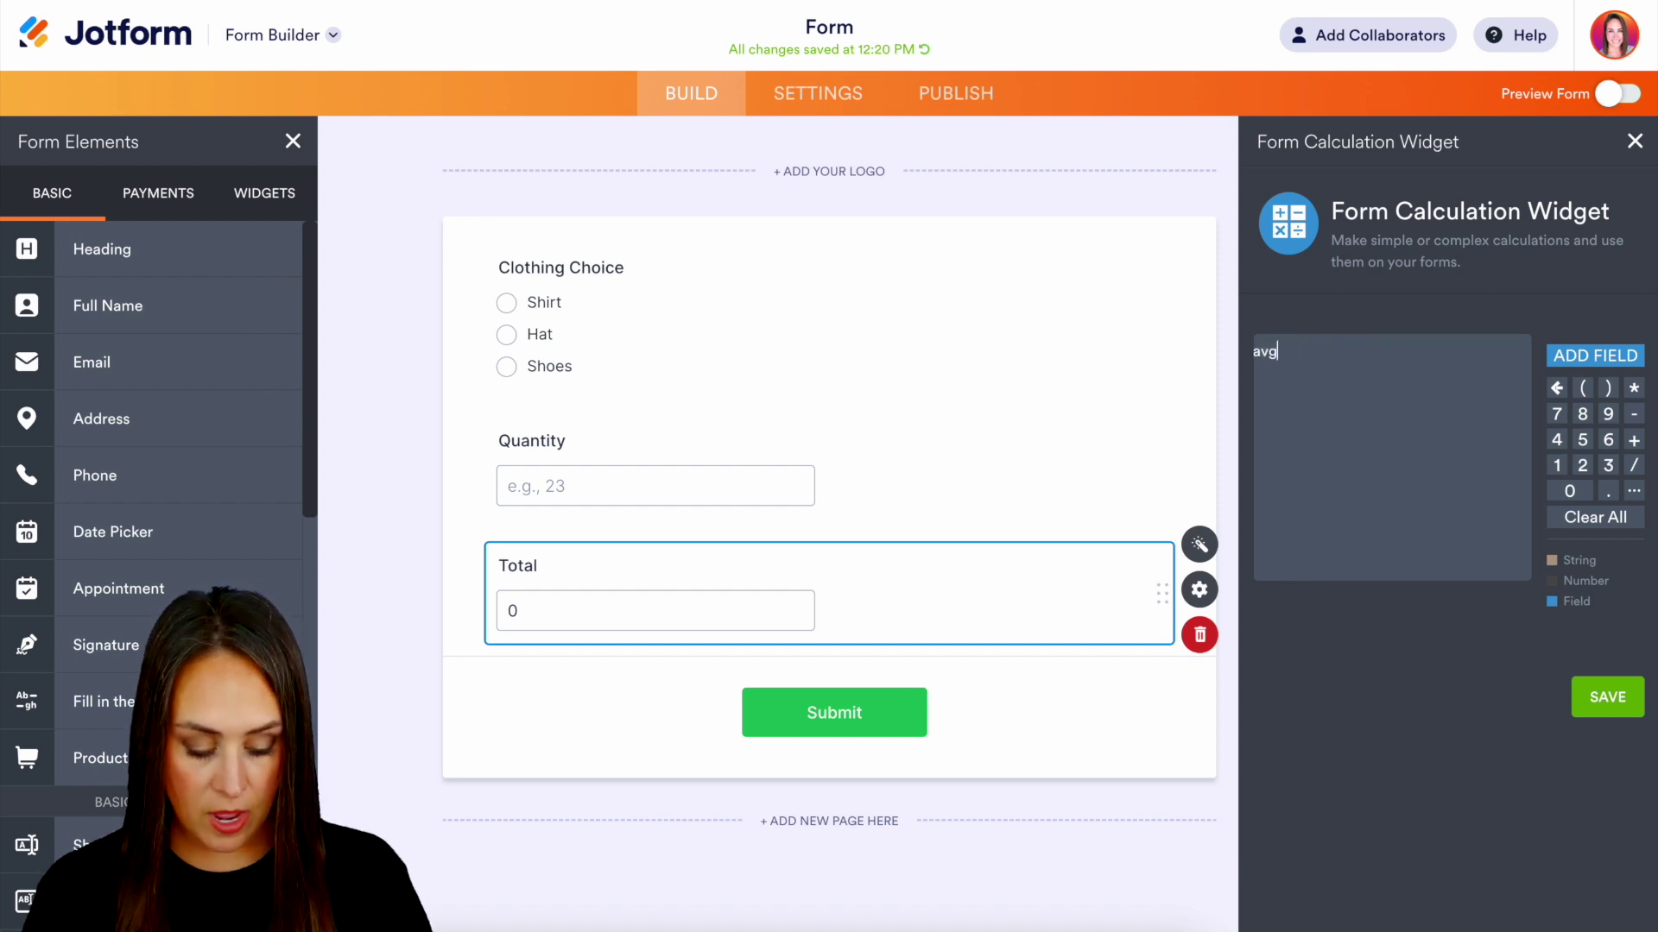
pyautogui.click(1511, 412)
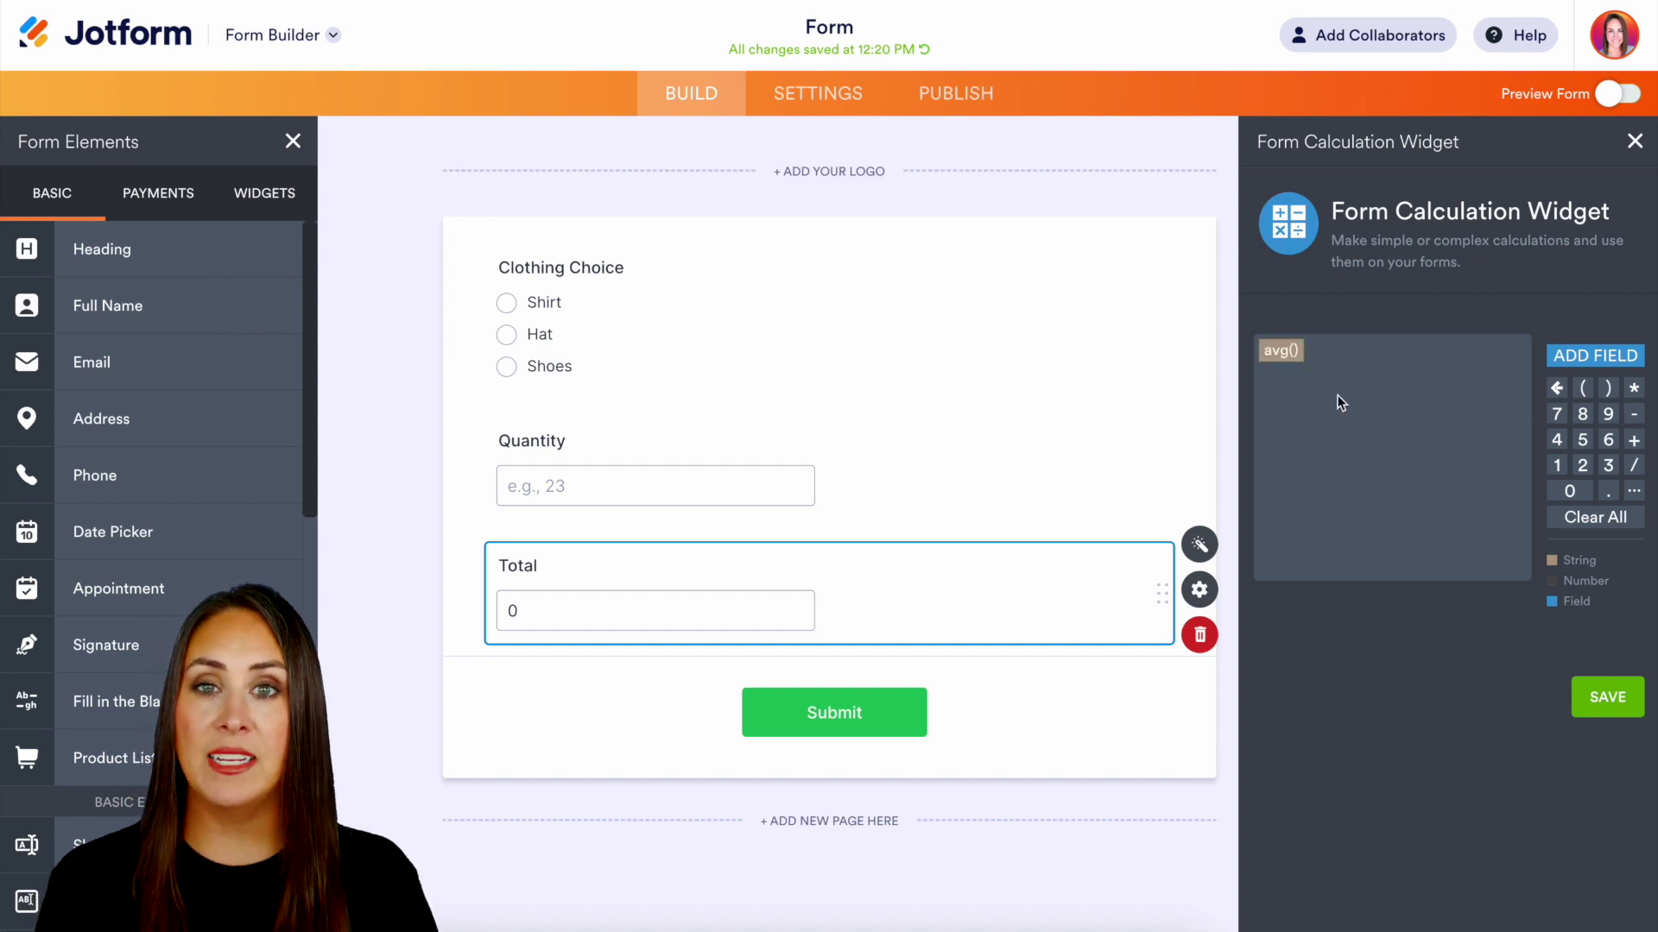